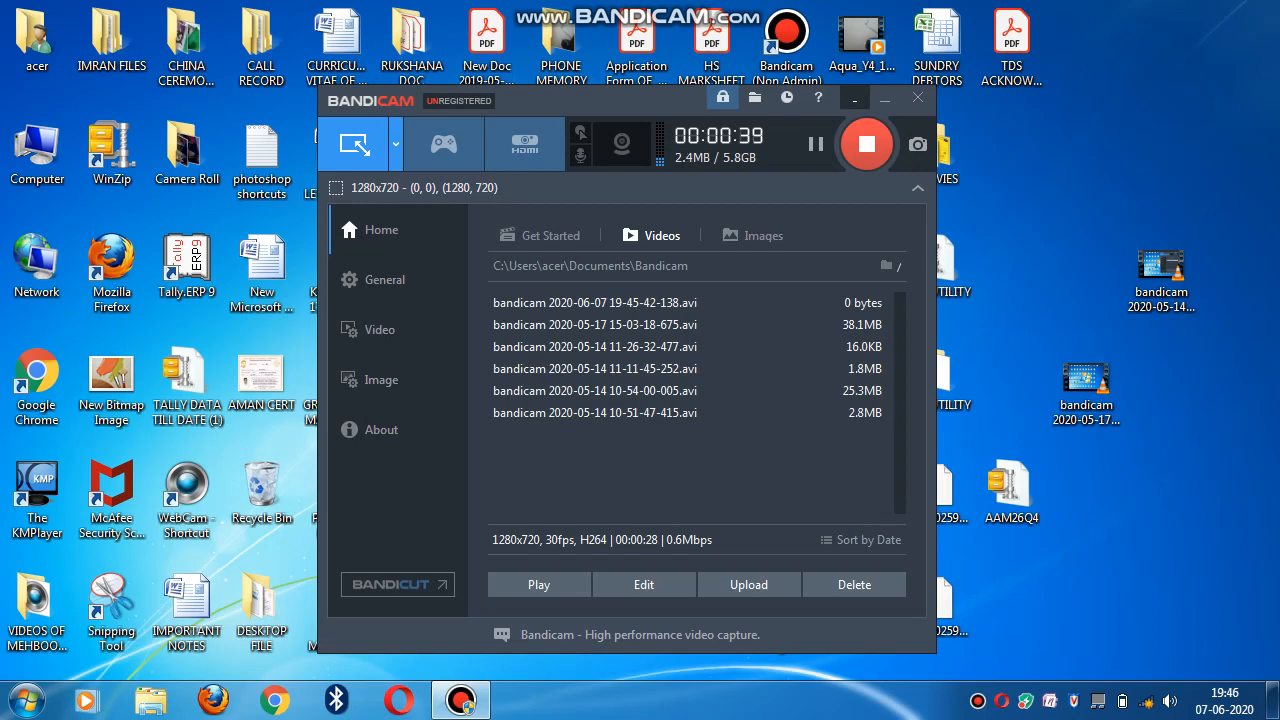
Start Tally.ERP 9 from the desktop and work in Educational Mode
click(855, 97)
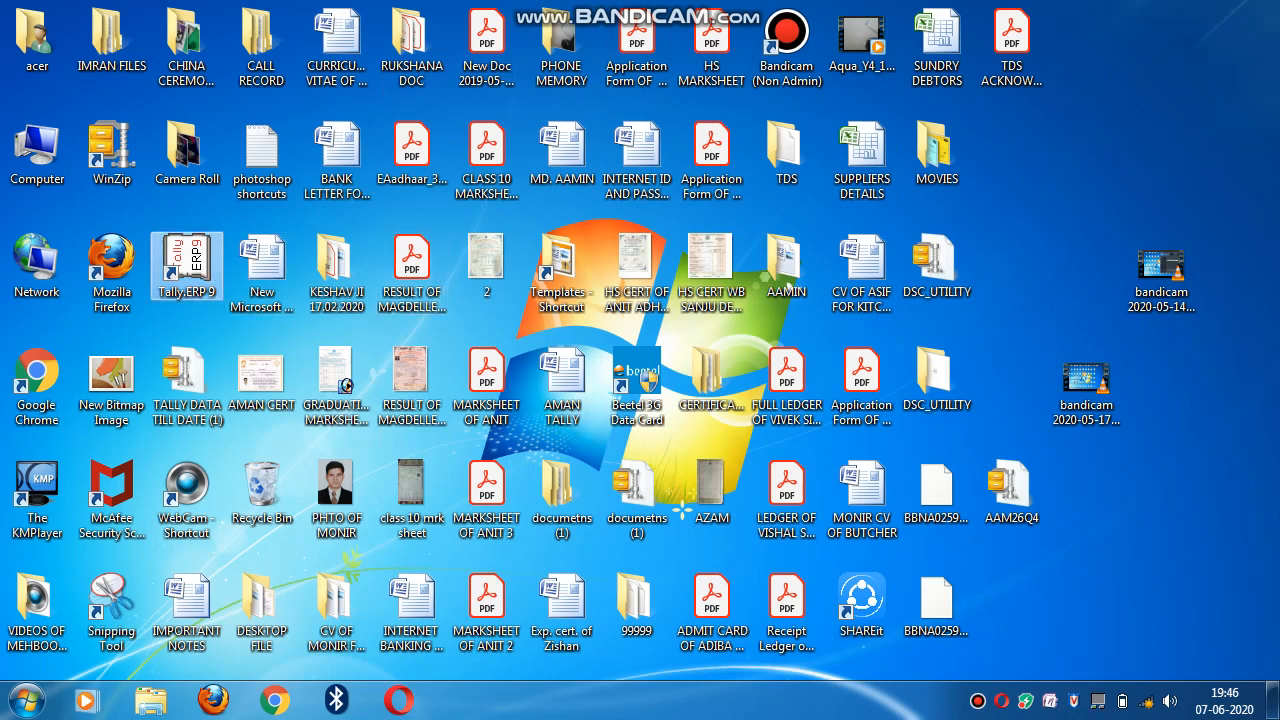
double_click(186, 262)
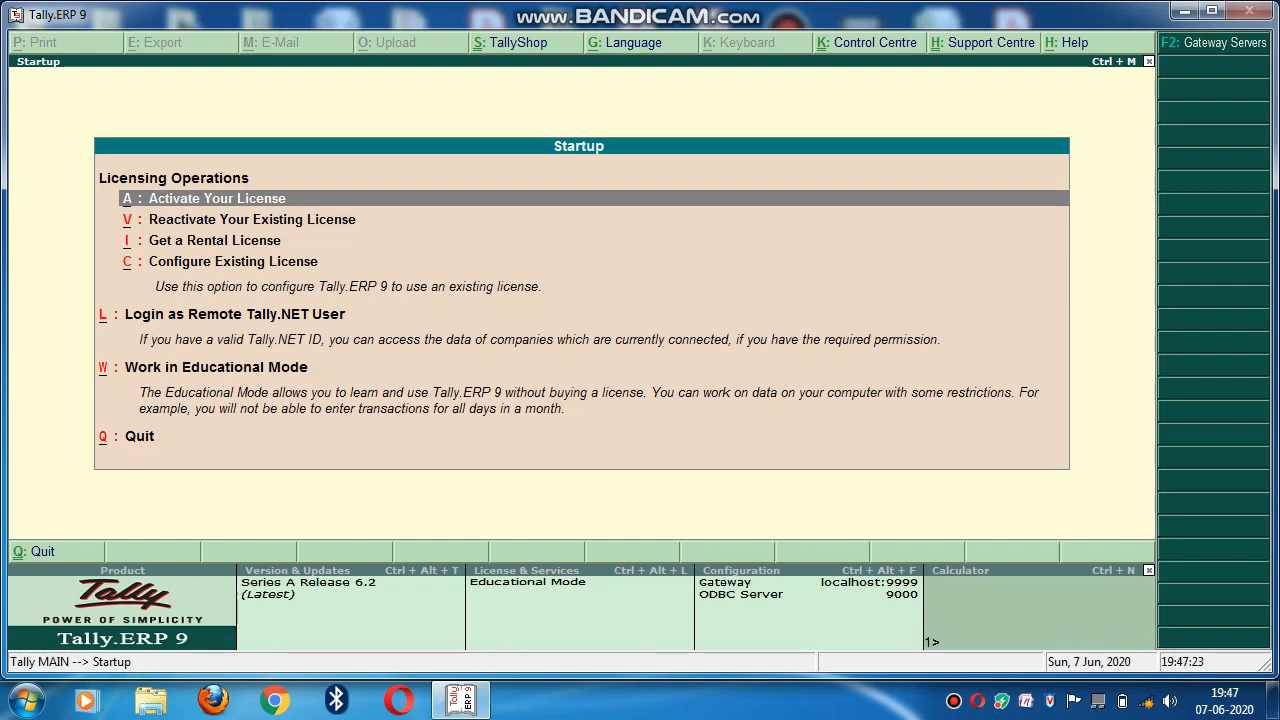
key(w)
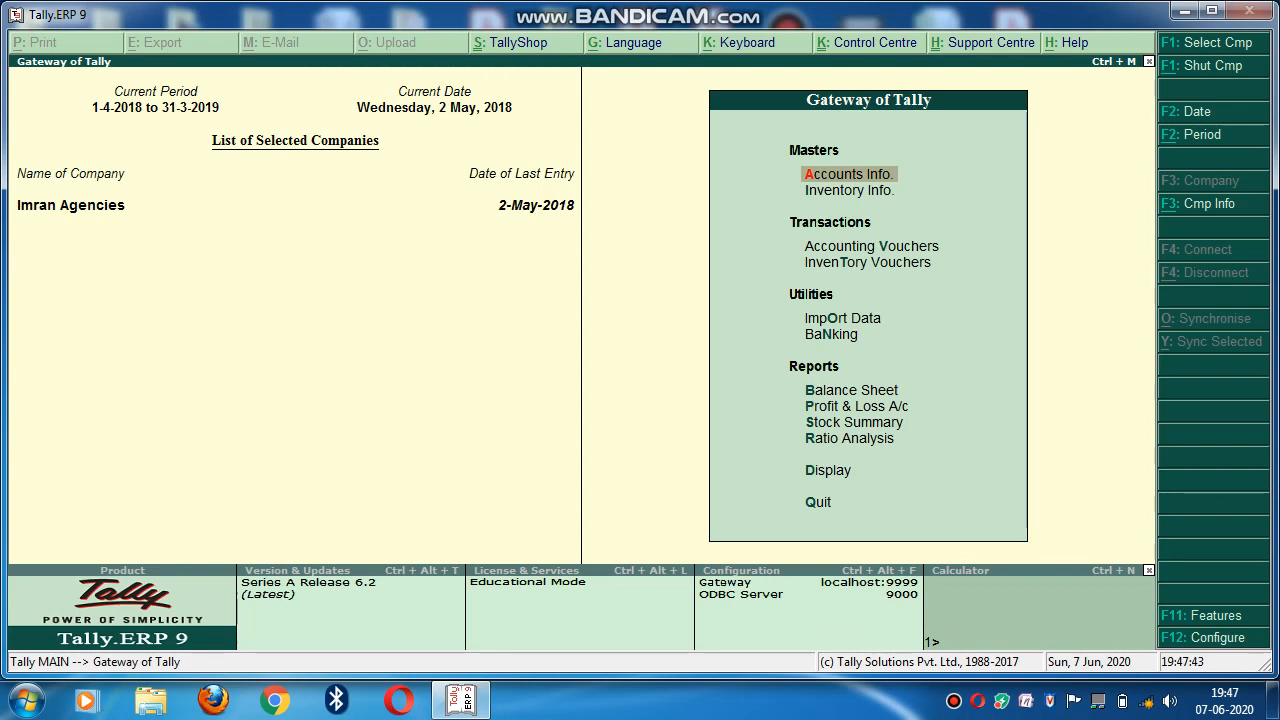
Open the creation screen for multiple ledgers in the accounts information of Imran Agencies
key(Return)
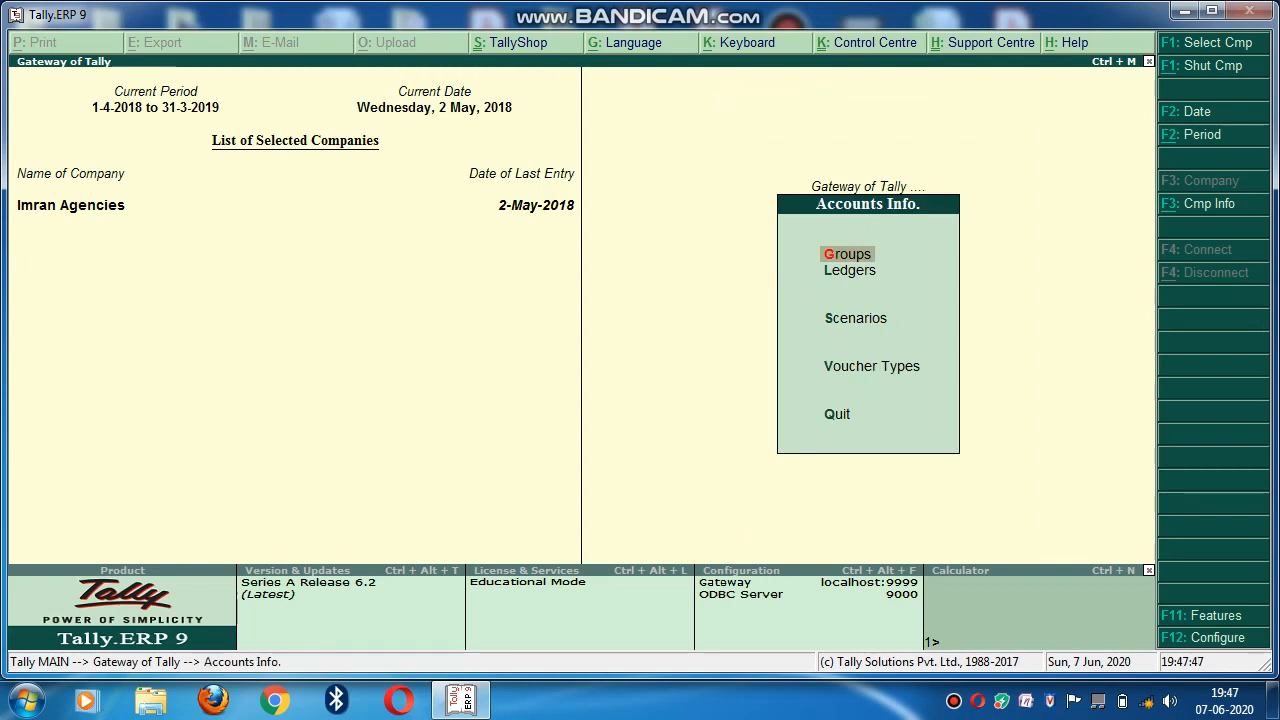
key(l)
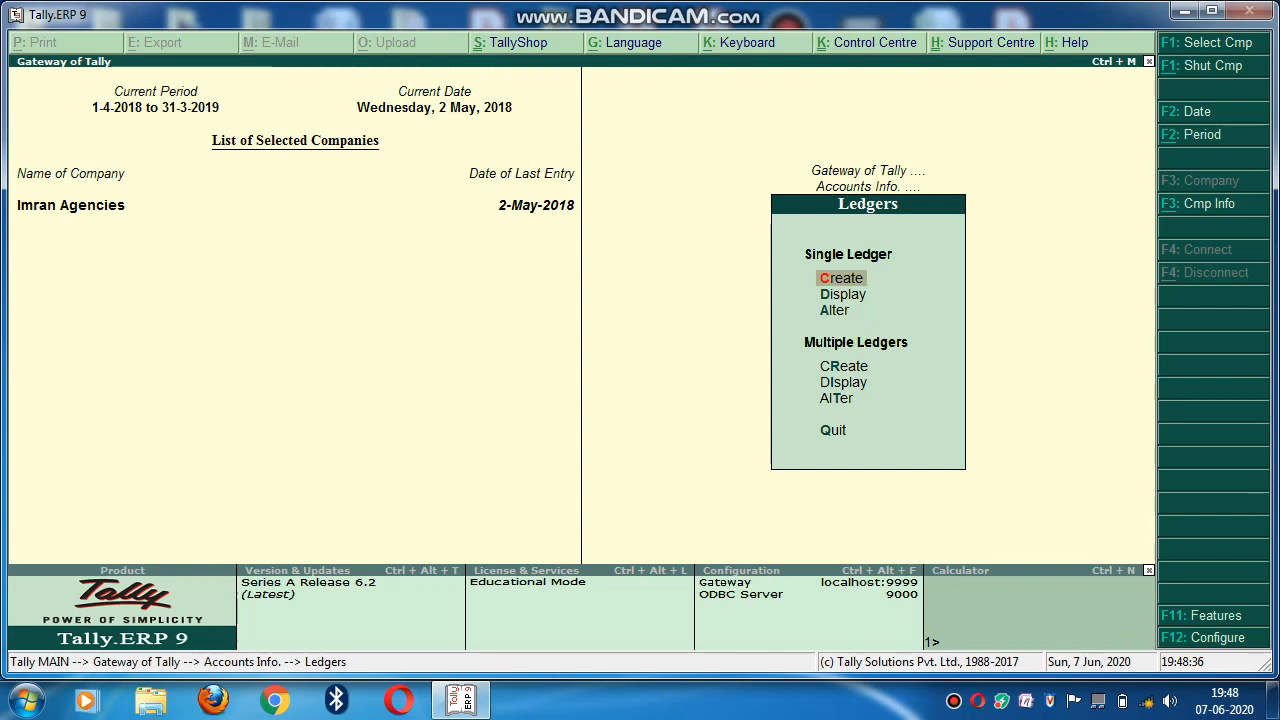
key(r)
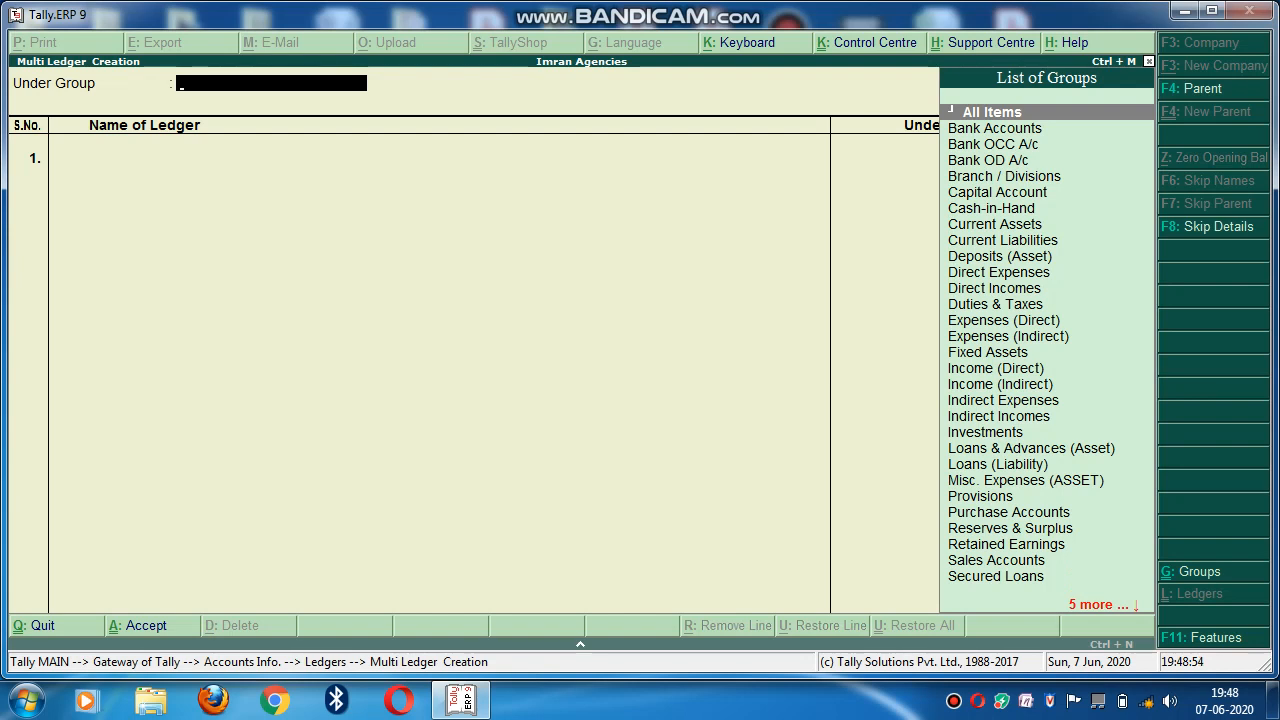
Dismiss the Windows color scheme prompt without choosing any of its options
click(954, 702)
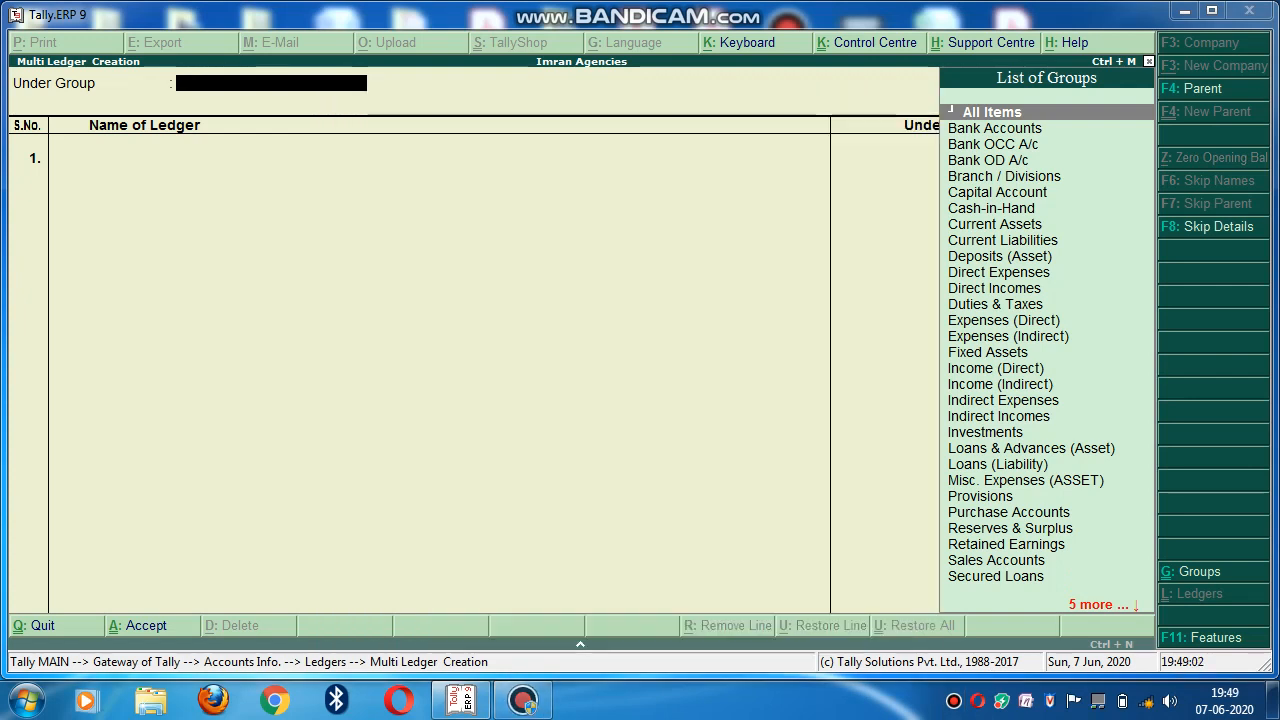
click(854, 97)
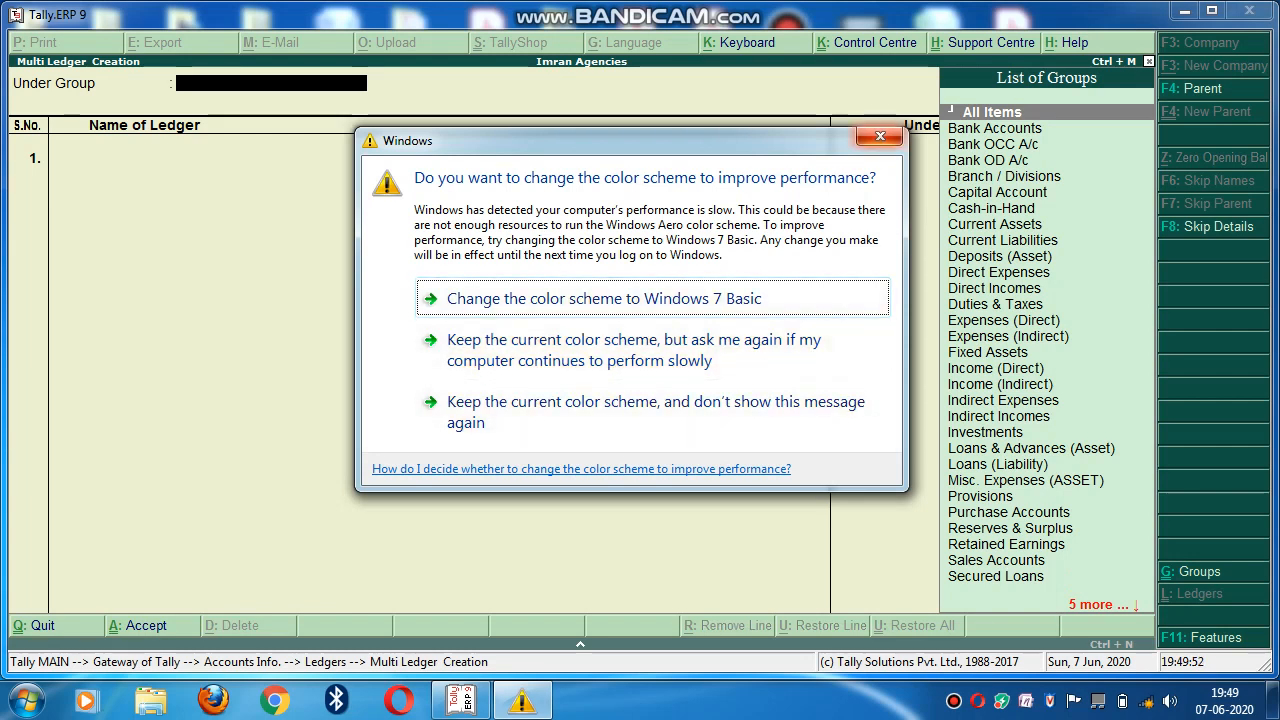
click(880, 136)
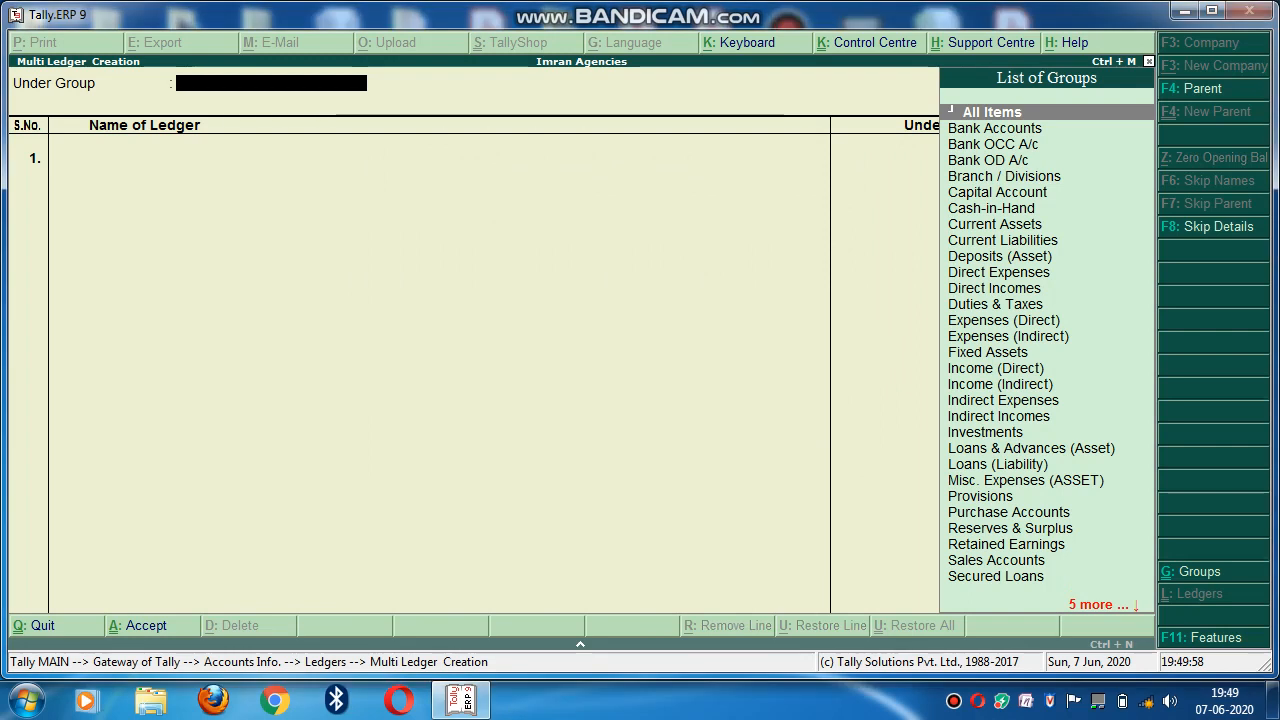
Set Sundry Debtors as the group under which the multiple ledgers are created
text(S)
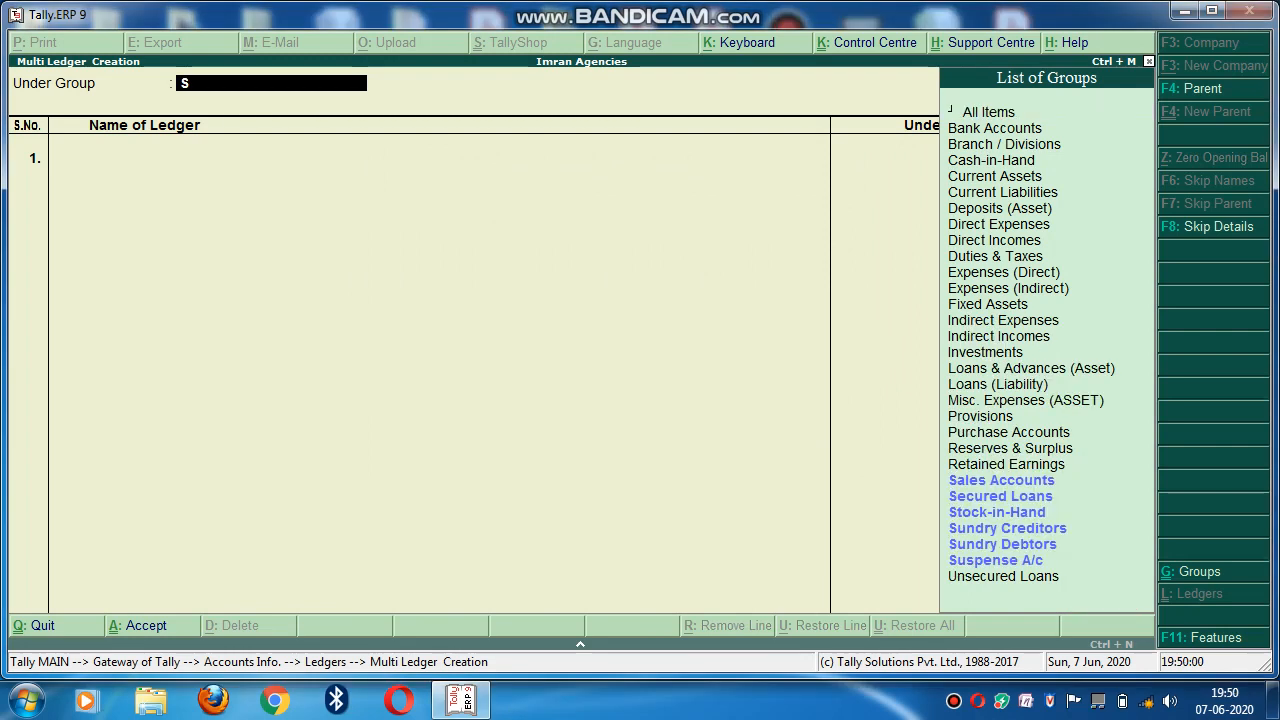
text(un)
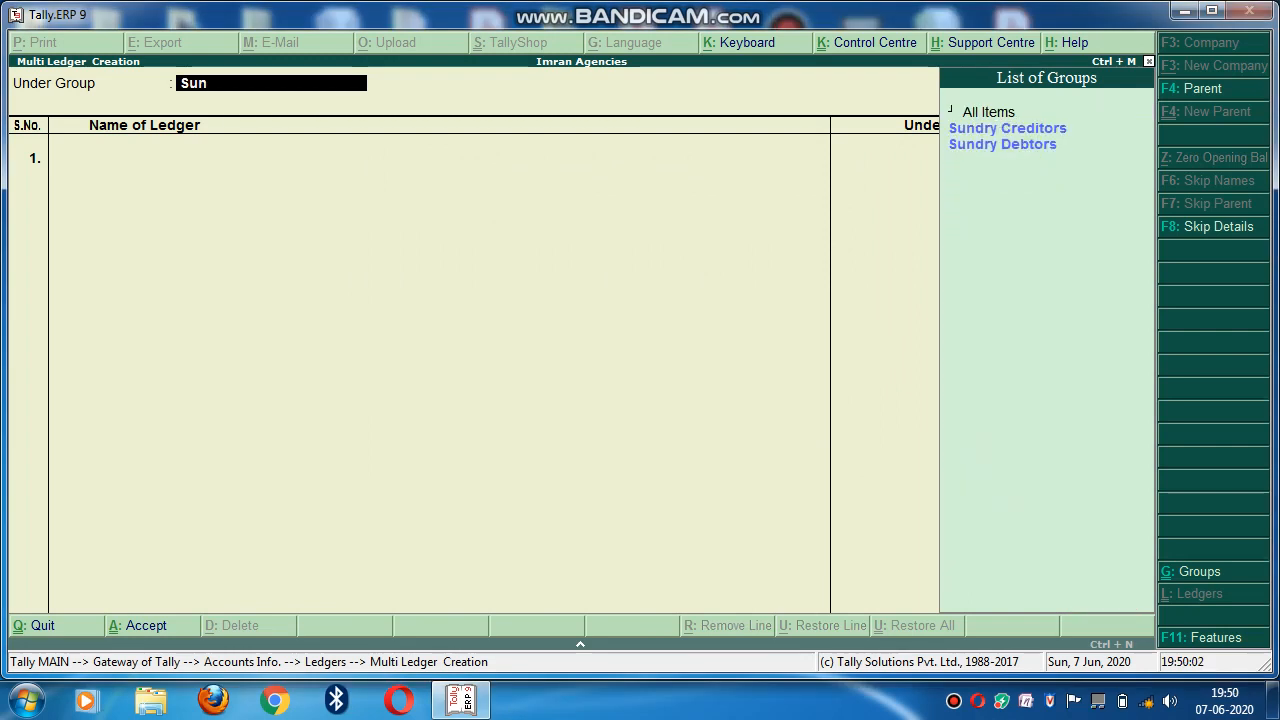
key(Down)
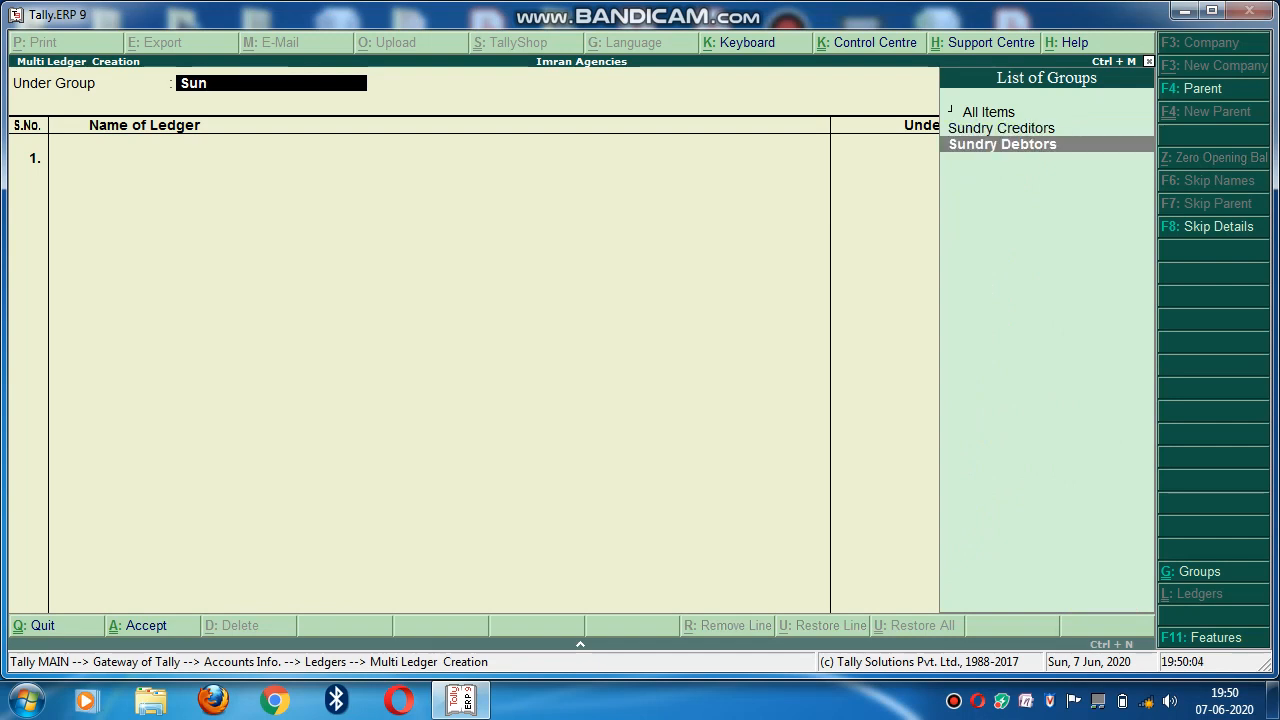
key(Return)
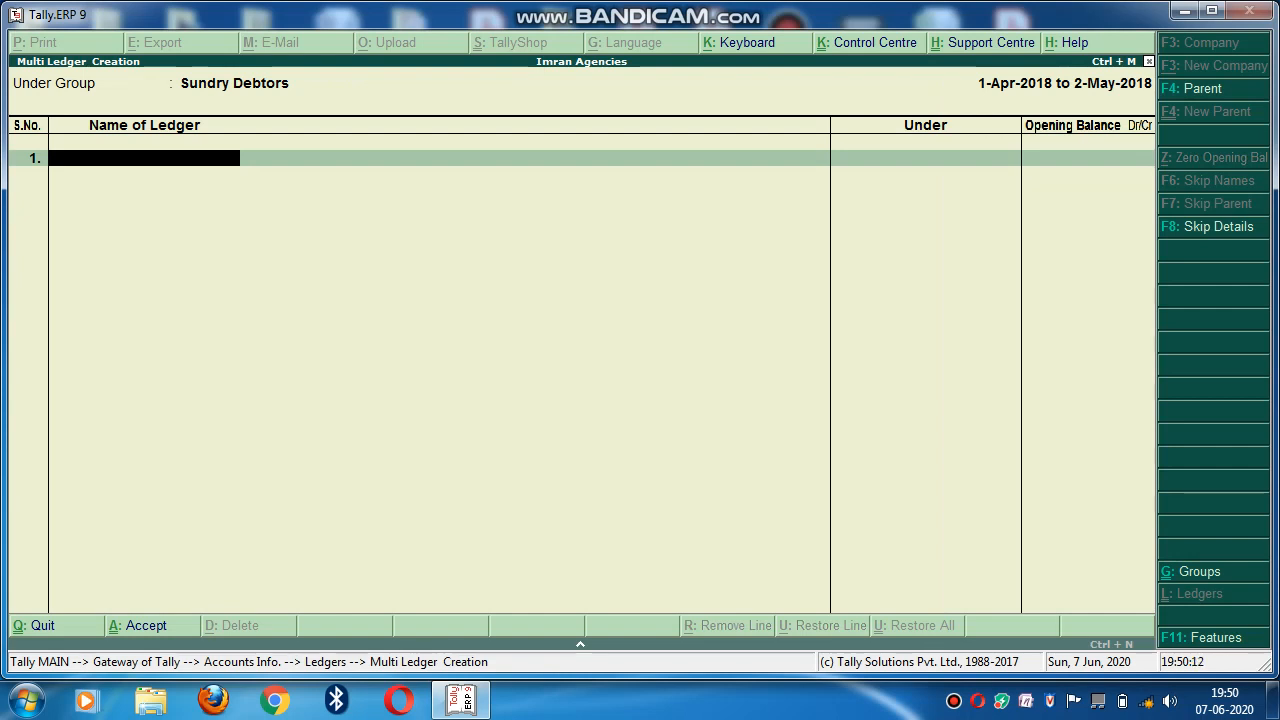
text(Abc)
key(BackSpace)
key(BackSpace)
key(BackSpace)
key(BackSpace)
key(Return)
text(Abc)
key(BackSpace)
key(BackSpace)
key(BackSpace)
Enter ABC LTD as the first ledger under Sundry Debtors, leaving its opening balance blank
text(ABC)
text(LTD)
key(Return)
key(Escape)
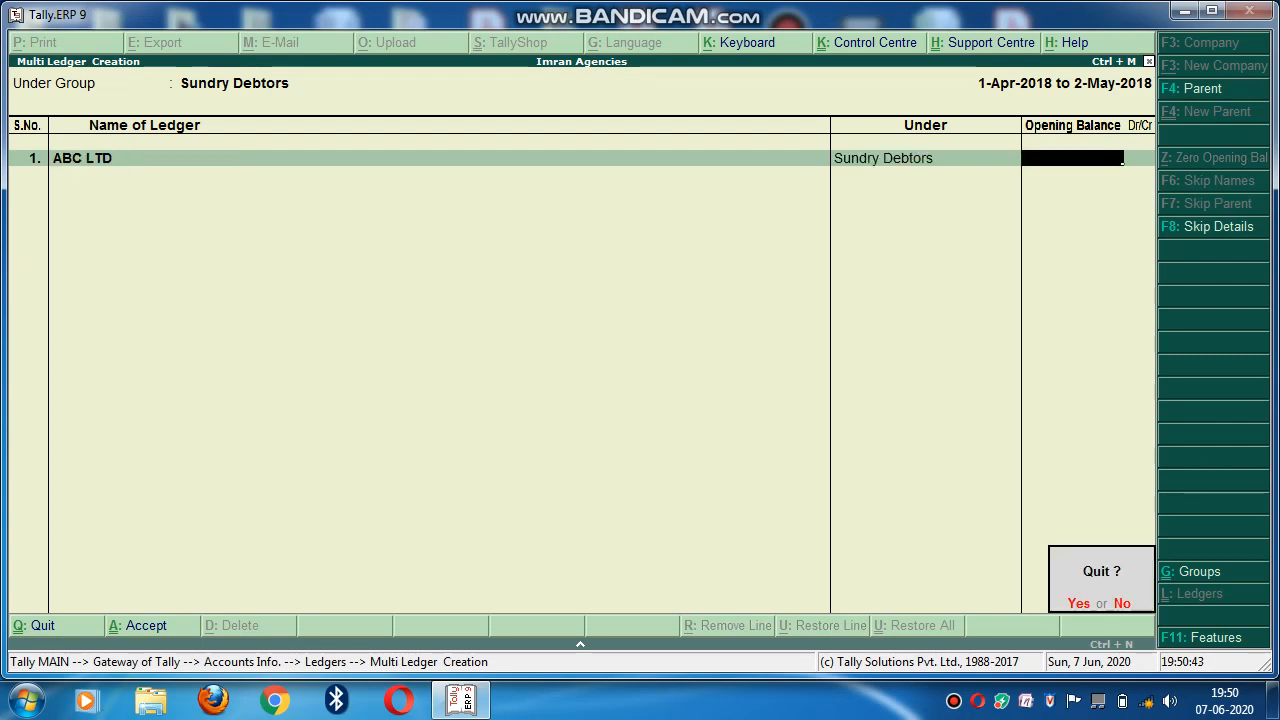
key(n)
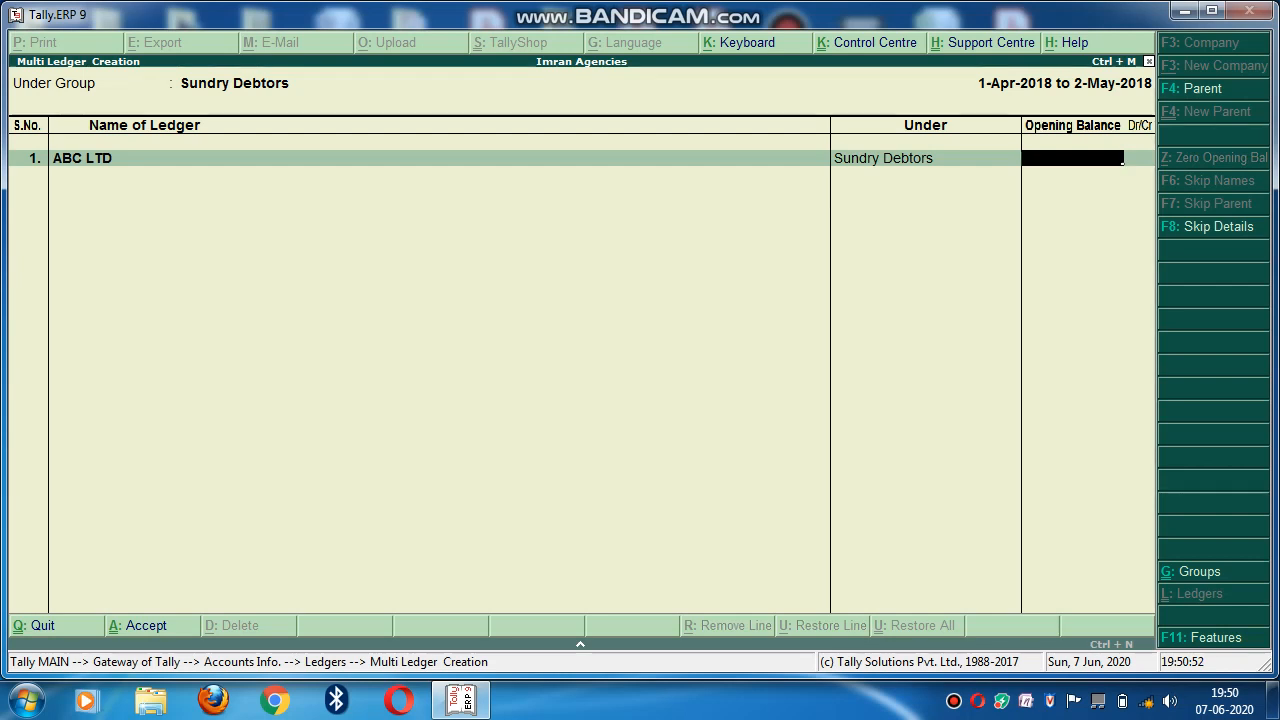
key(Return)
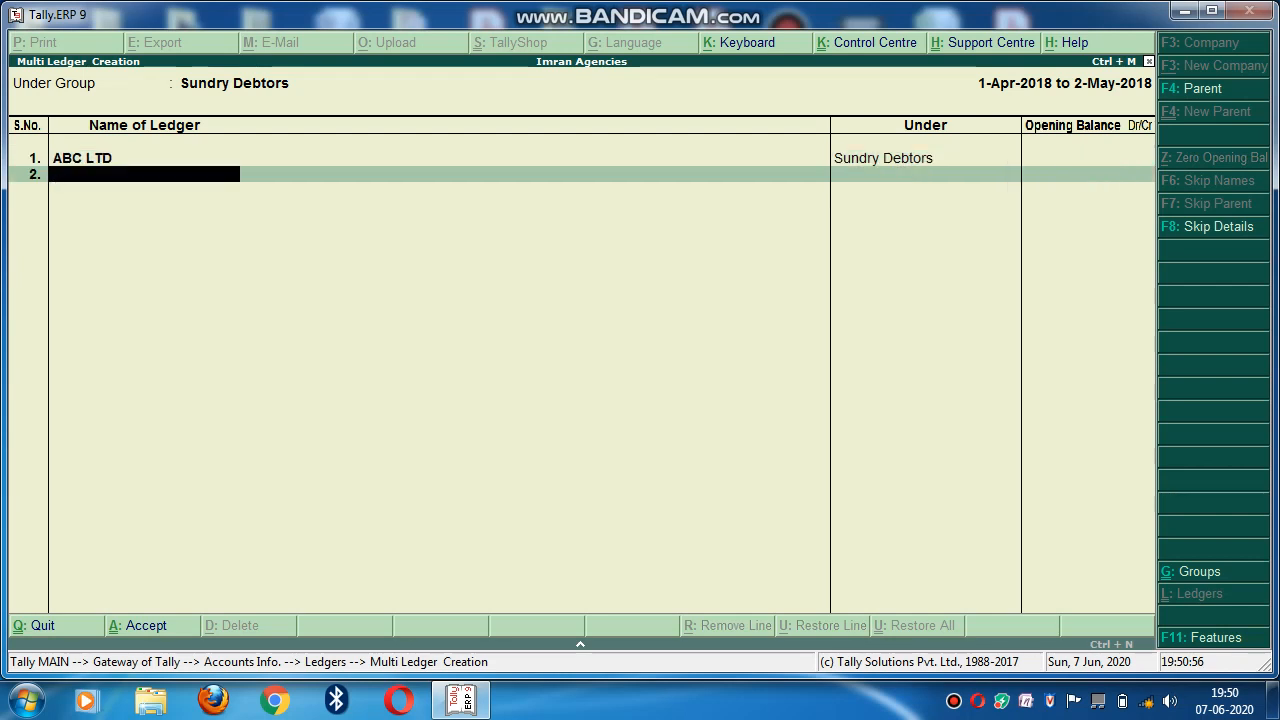
Add DEF LTD as the second ledger, with no opening balance
text(DEF LTD)
key(Return)
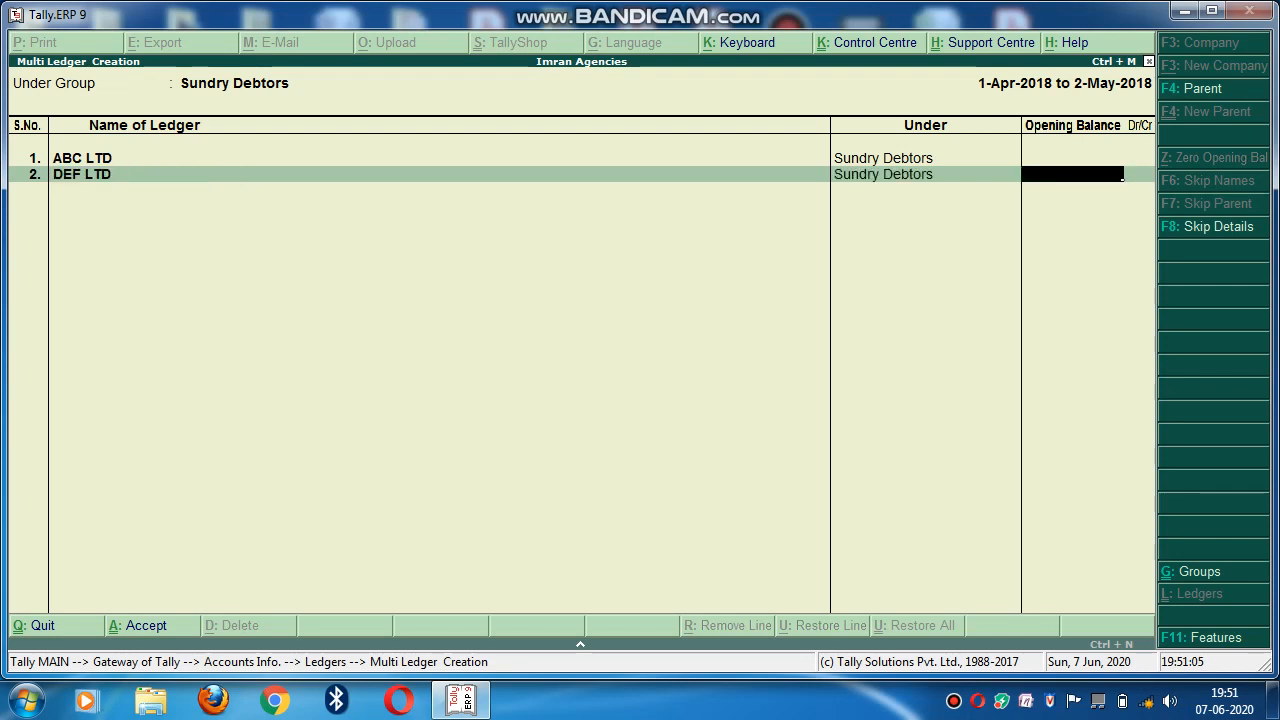
key(Return)
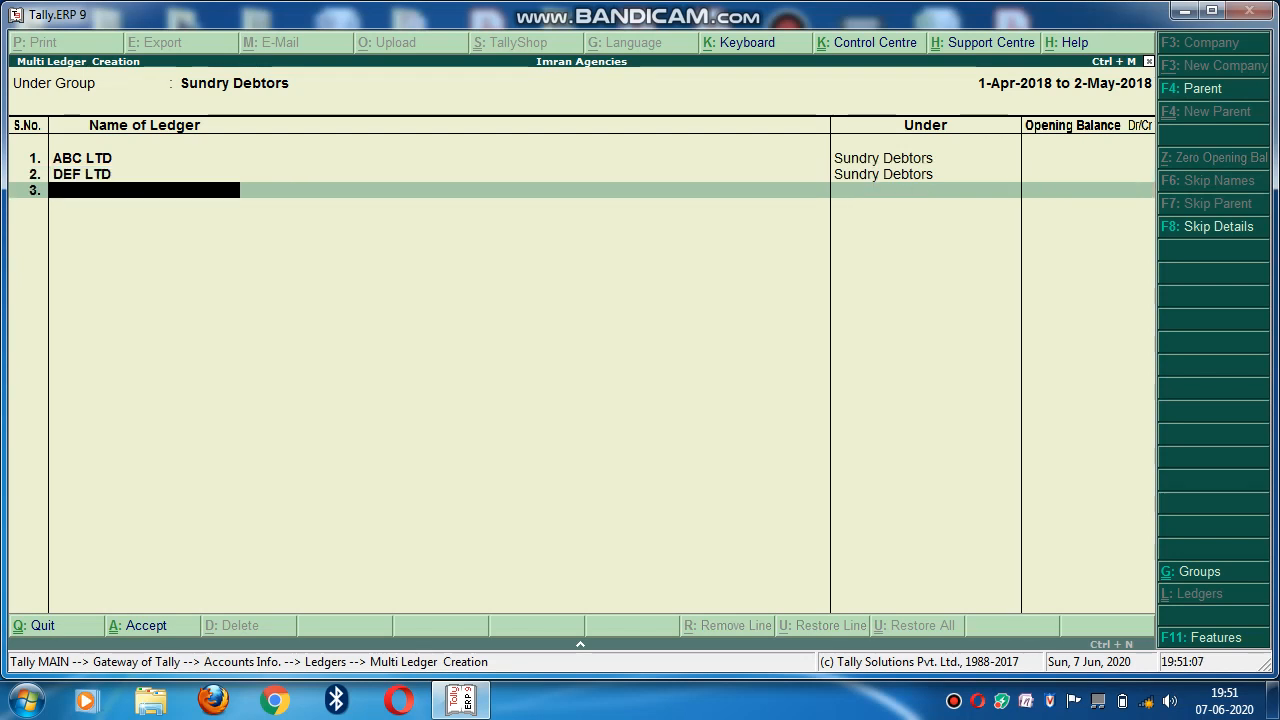
text(GHI)
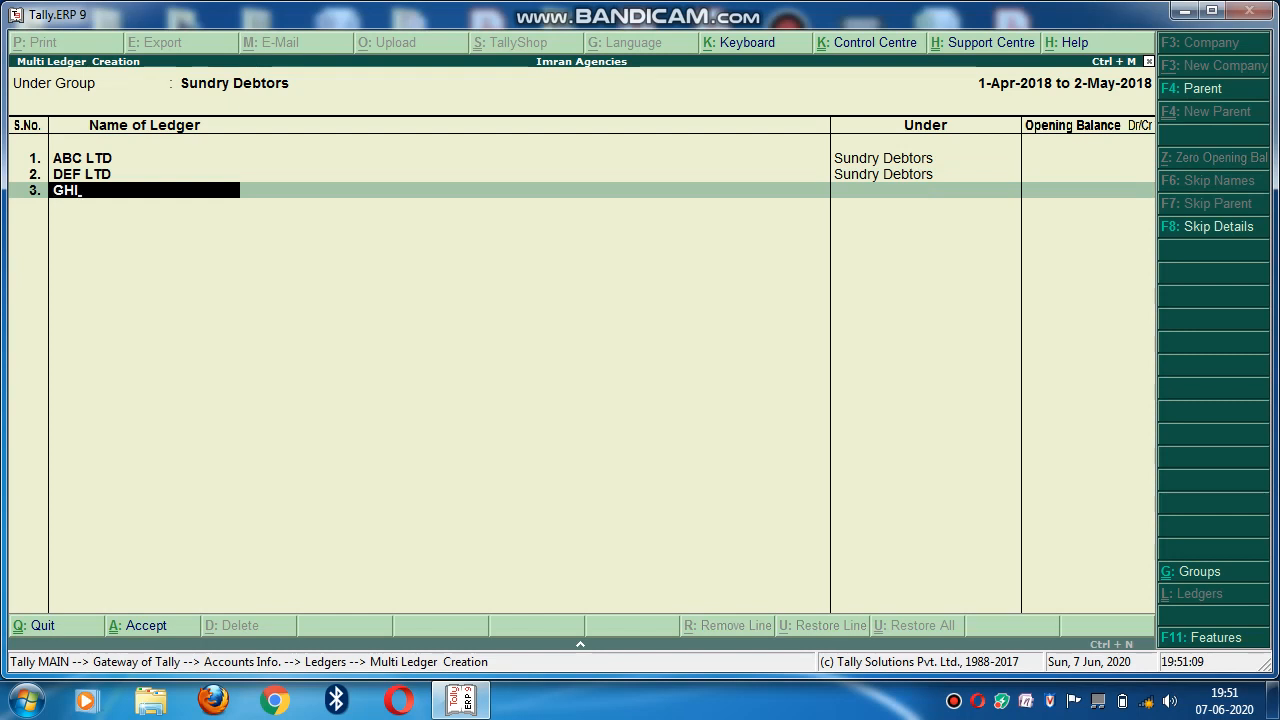
key(Return)
key(BackSpace)
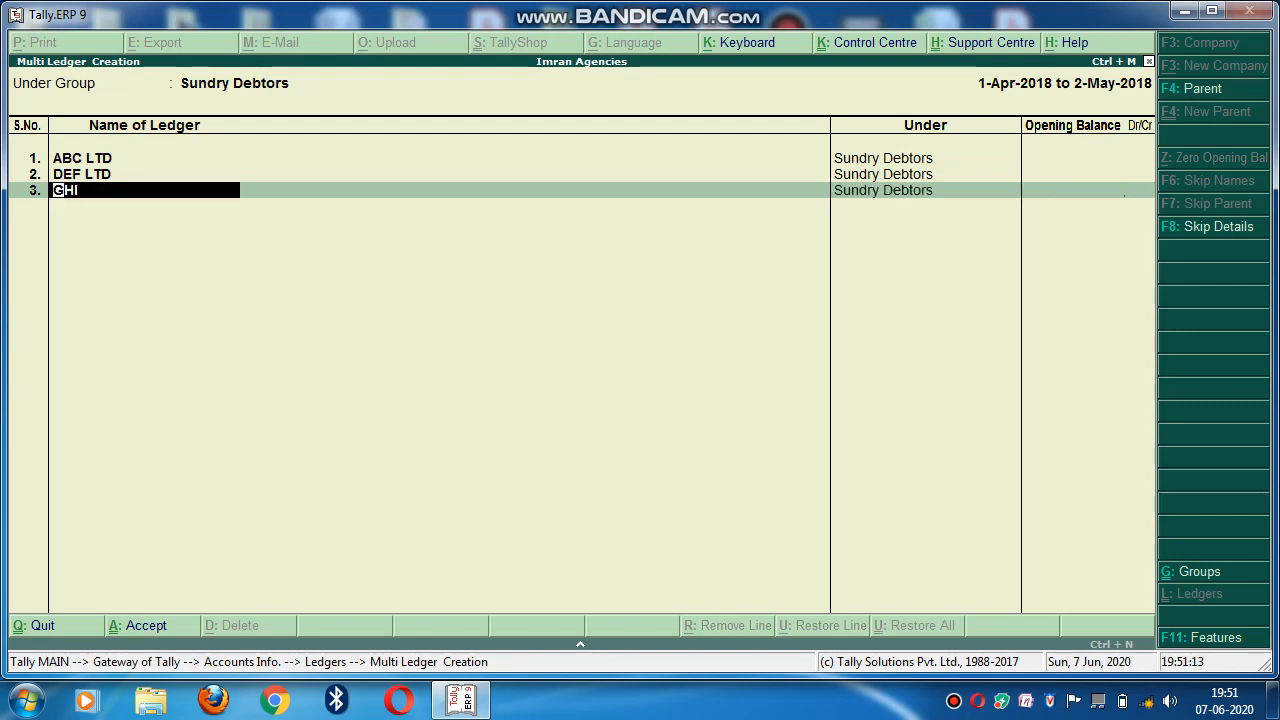
key(BackSpace)
key(BackSpace)
text(LT)
key(BackSpace)
key(BackSpace)
key(BackSpace)
key(BackSpace)
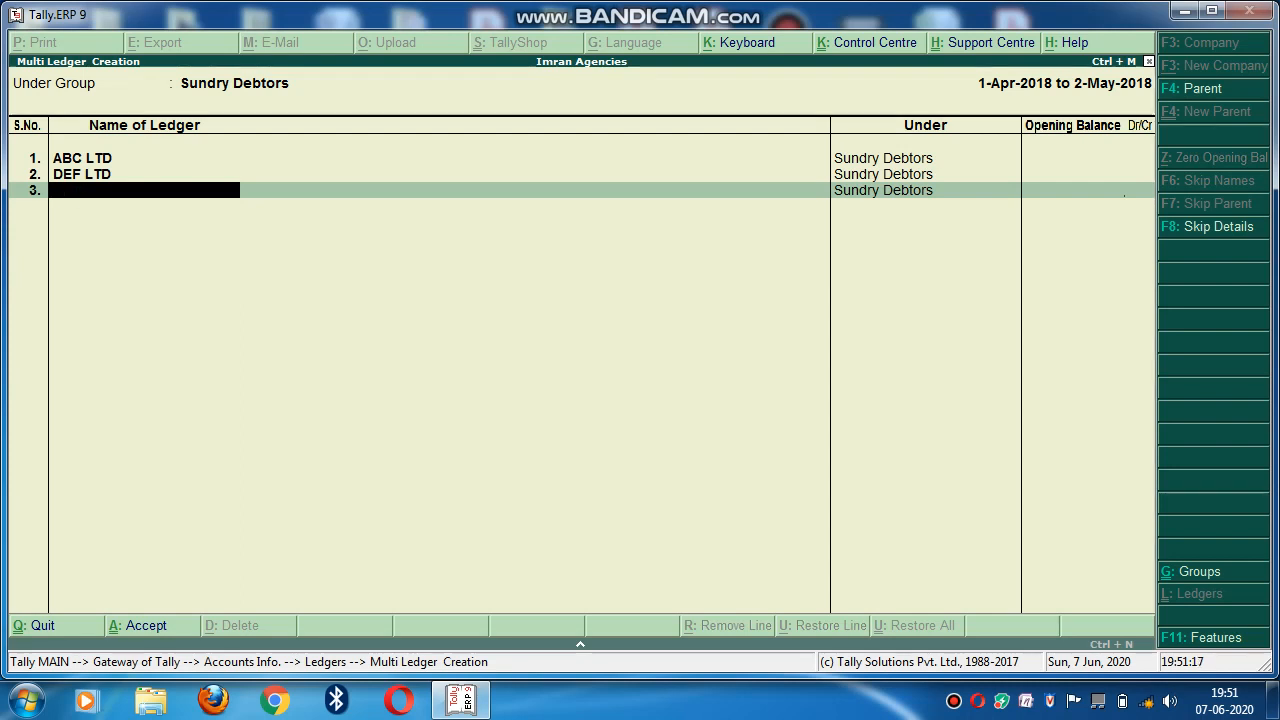
Name the third ledger GHI LTD and leave its opening balance blank
text(GHI LTD)
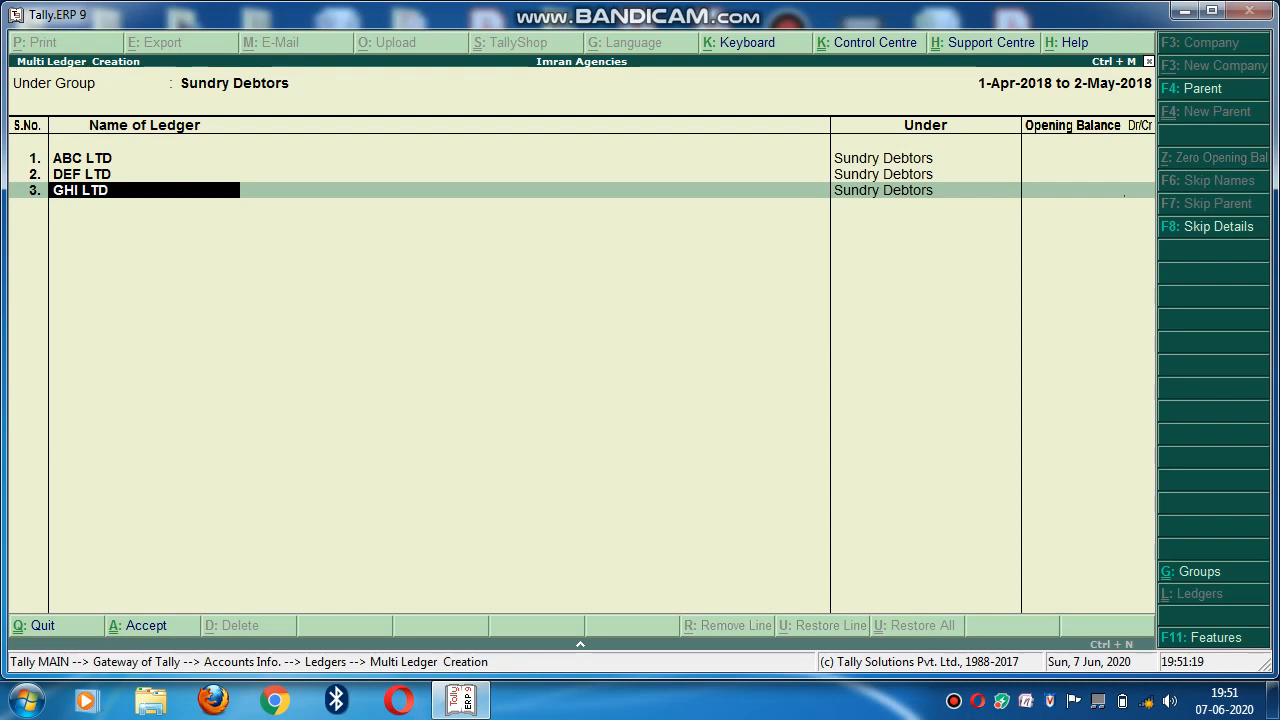
text(.)
key(BackSpace)
key(Return)
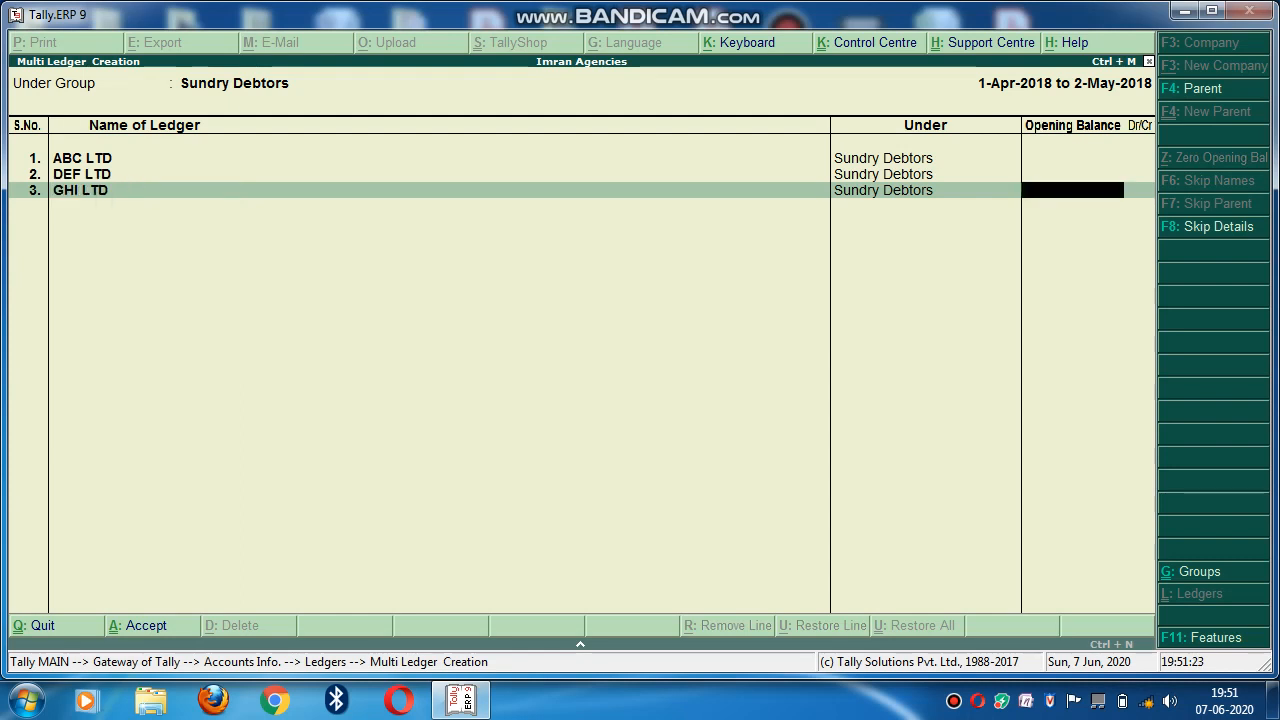
key(Return)
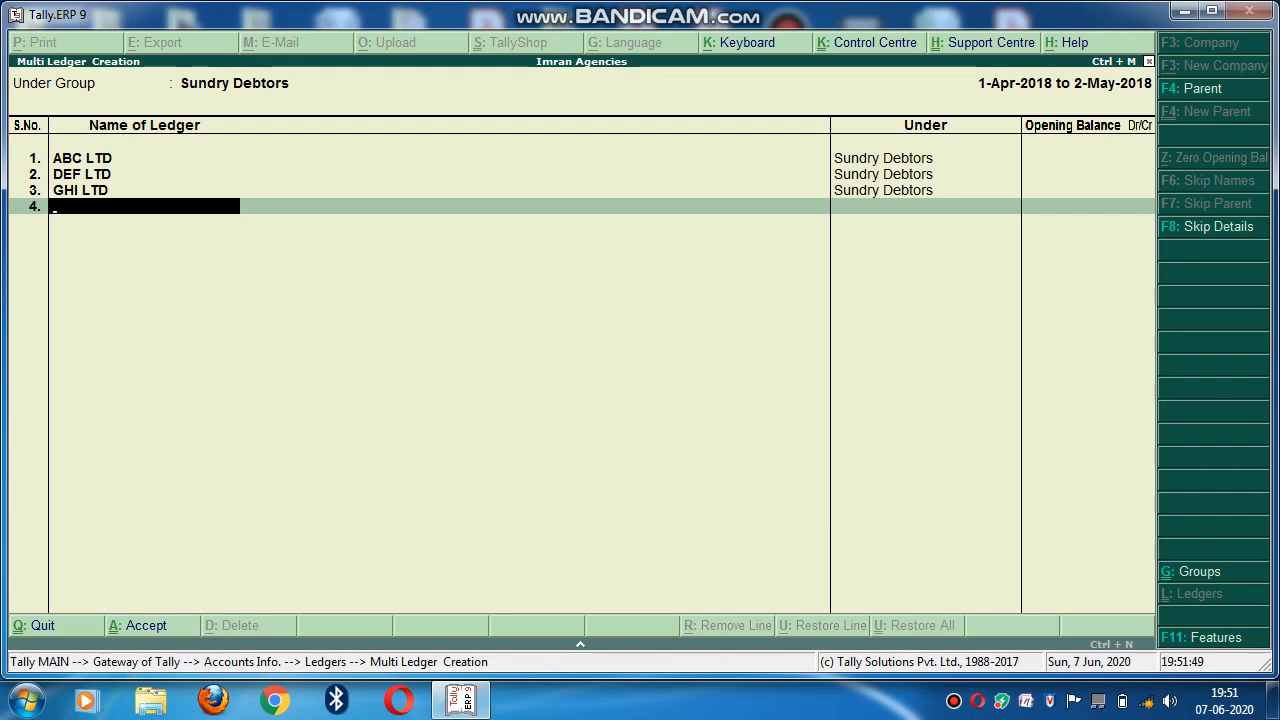
Finish the ledger list, dismiss the Windows color scheme prompt, and accept the new ledgers before leaving the creation screen
key(Return)
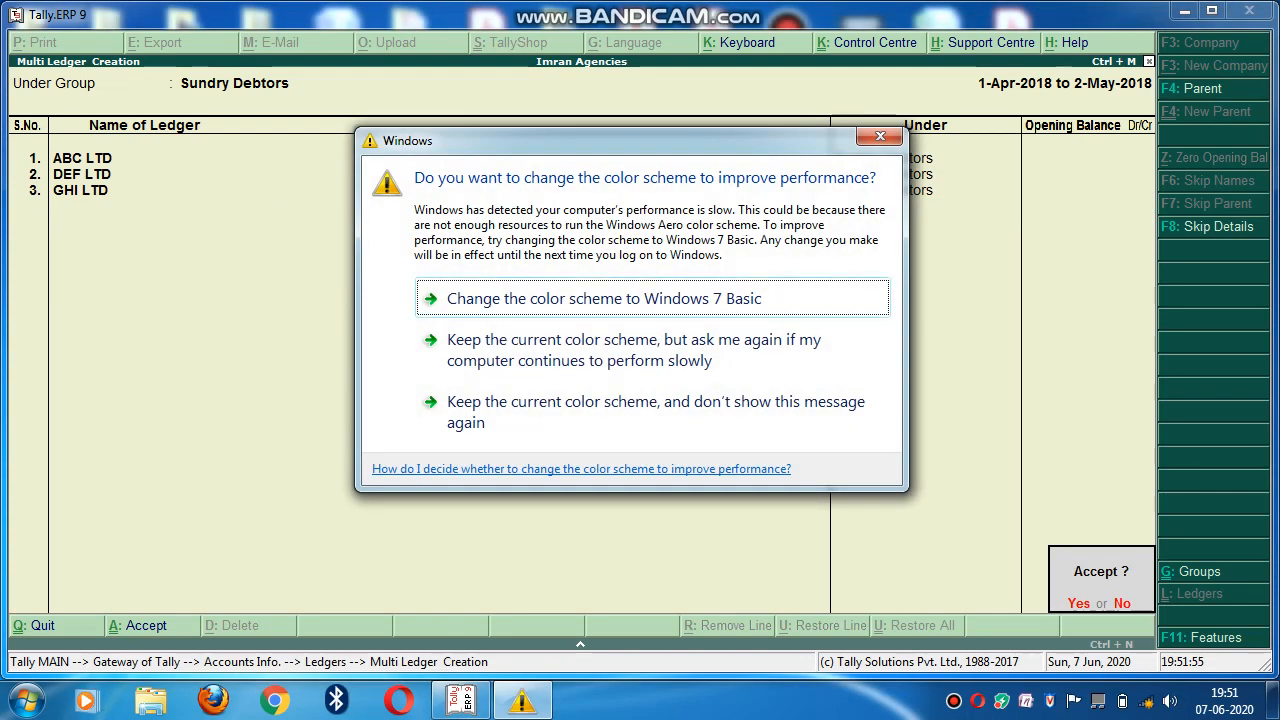
key(Escape)
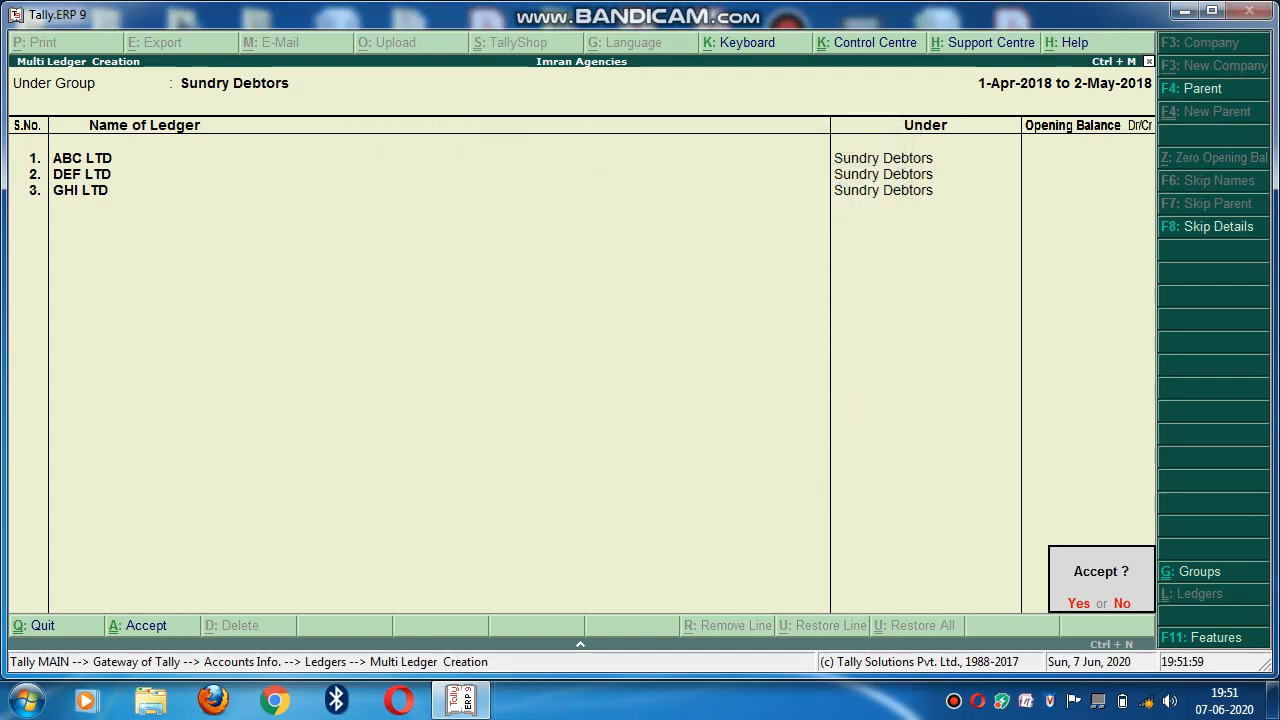
key(Return)
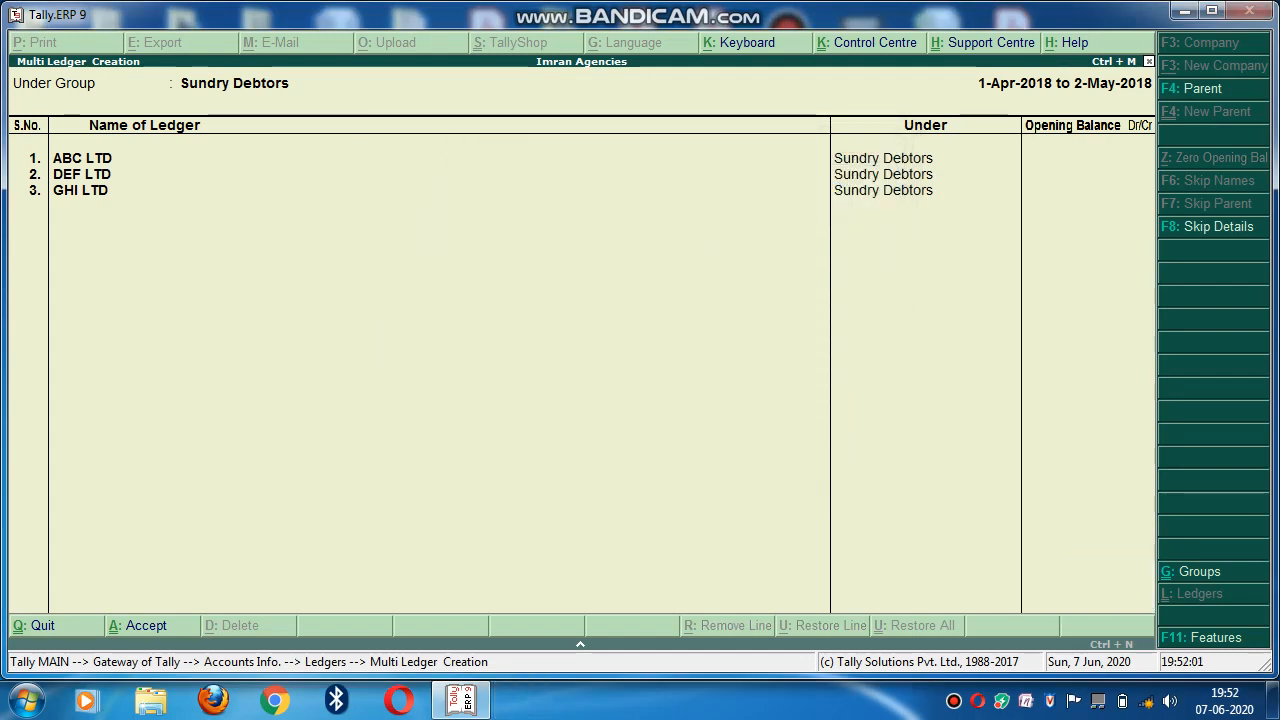
key(Escape)
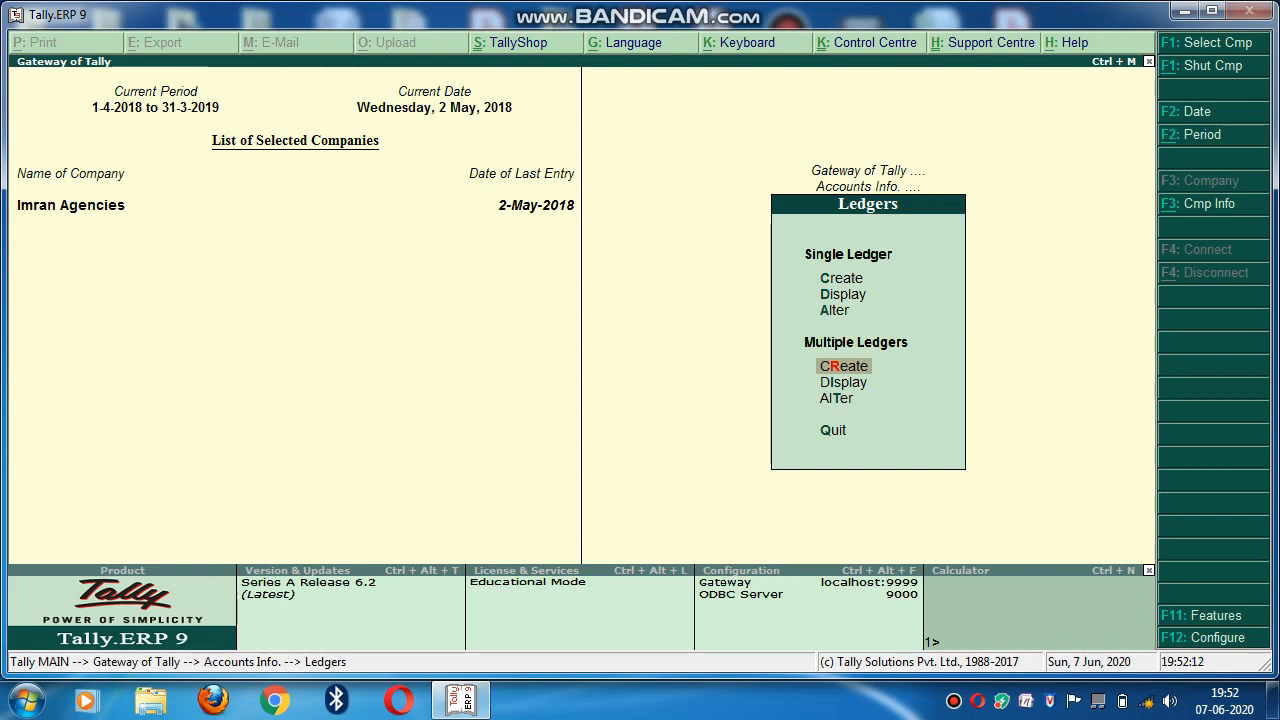
Display the multiple ledgers of the Sundry Debtors group and look through the listed ledgers
key(Return)
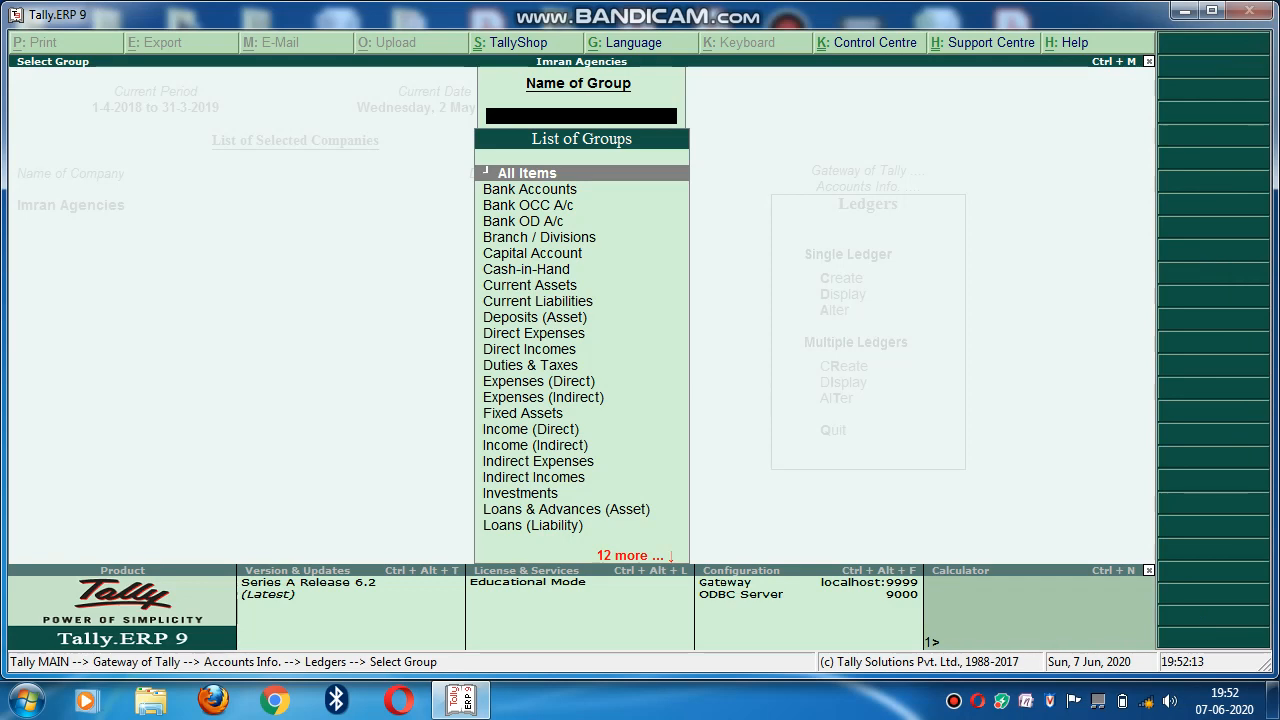
text(SUN)
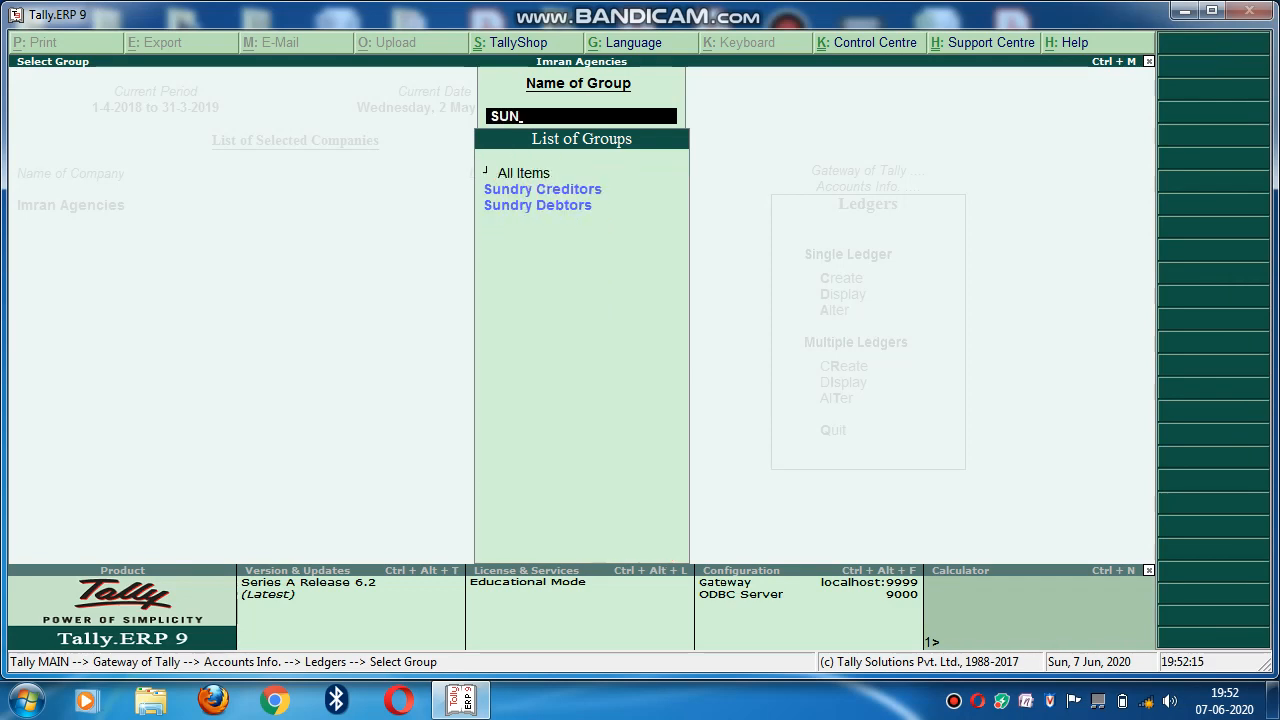
key(Down)
key(Down)
key(Return)
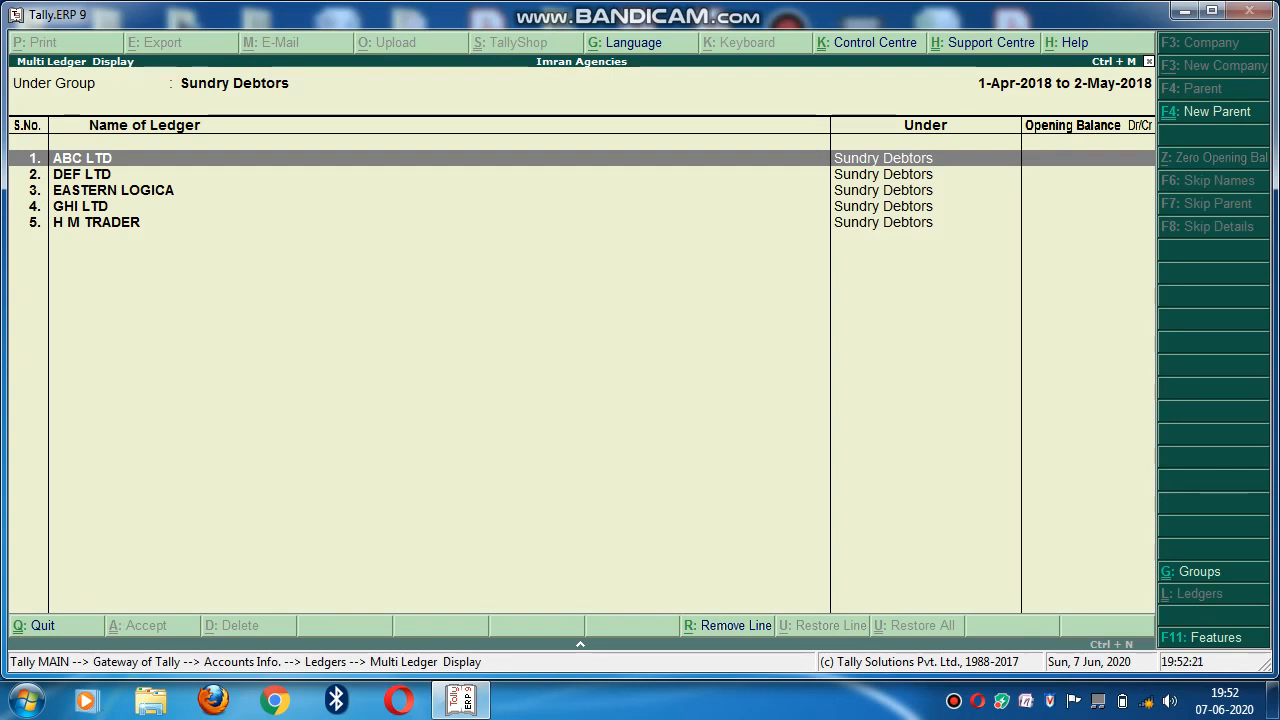
key(Down)
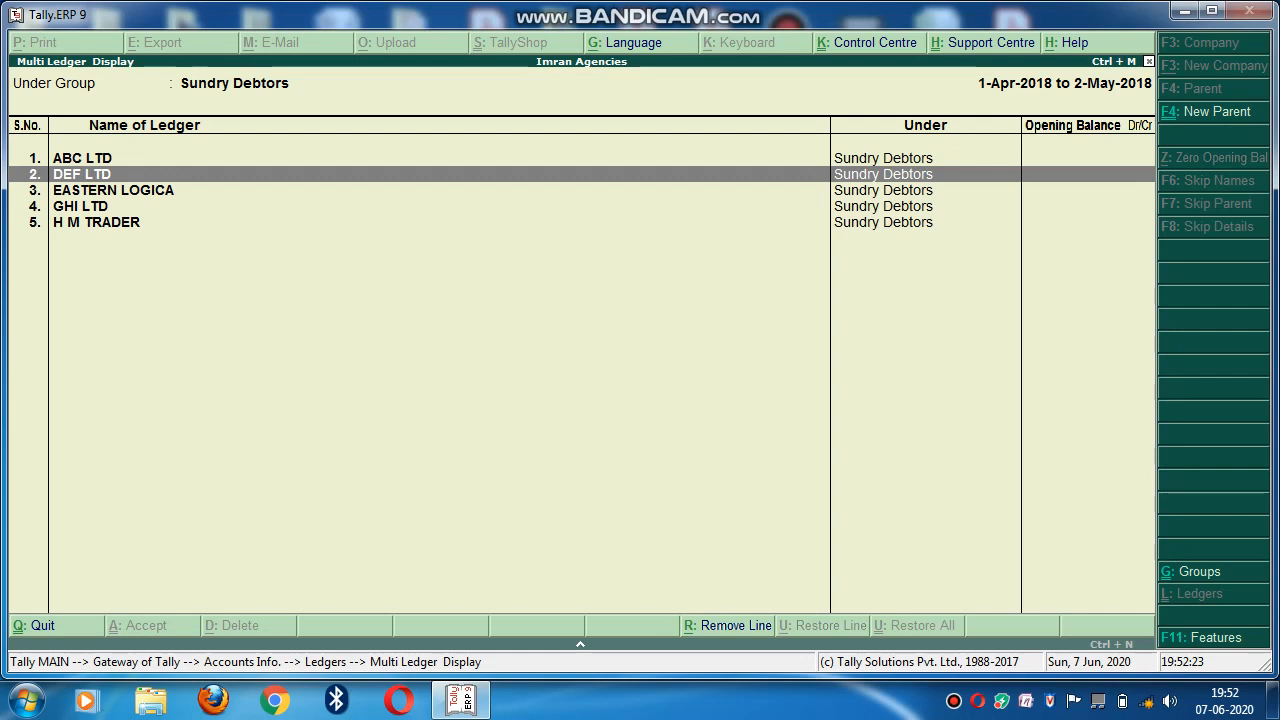
key(Down)
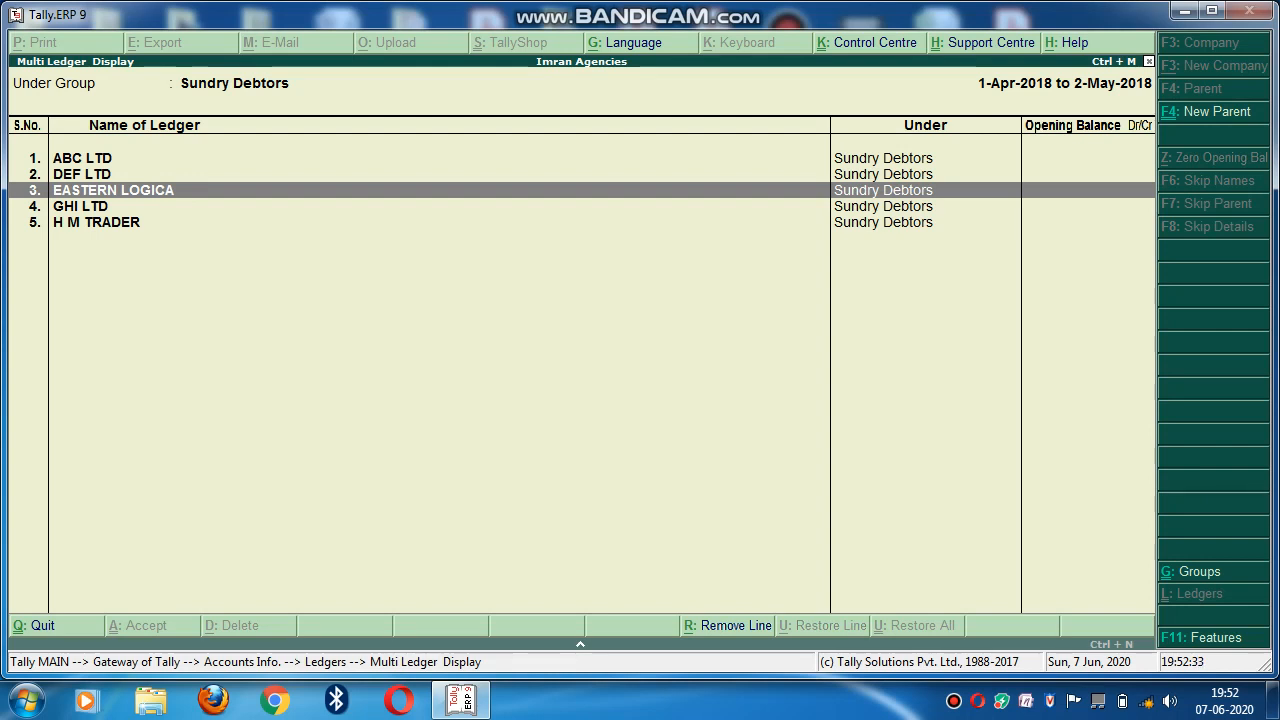
key(Down)
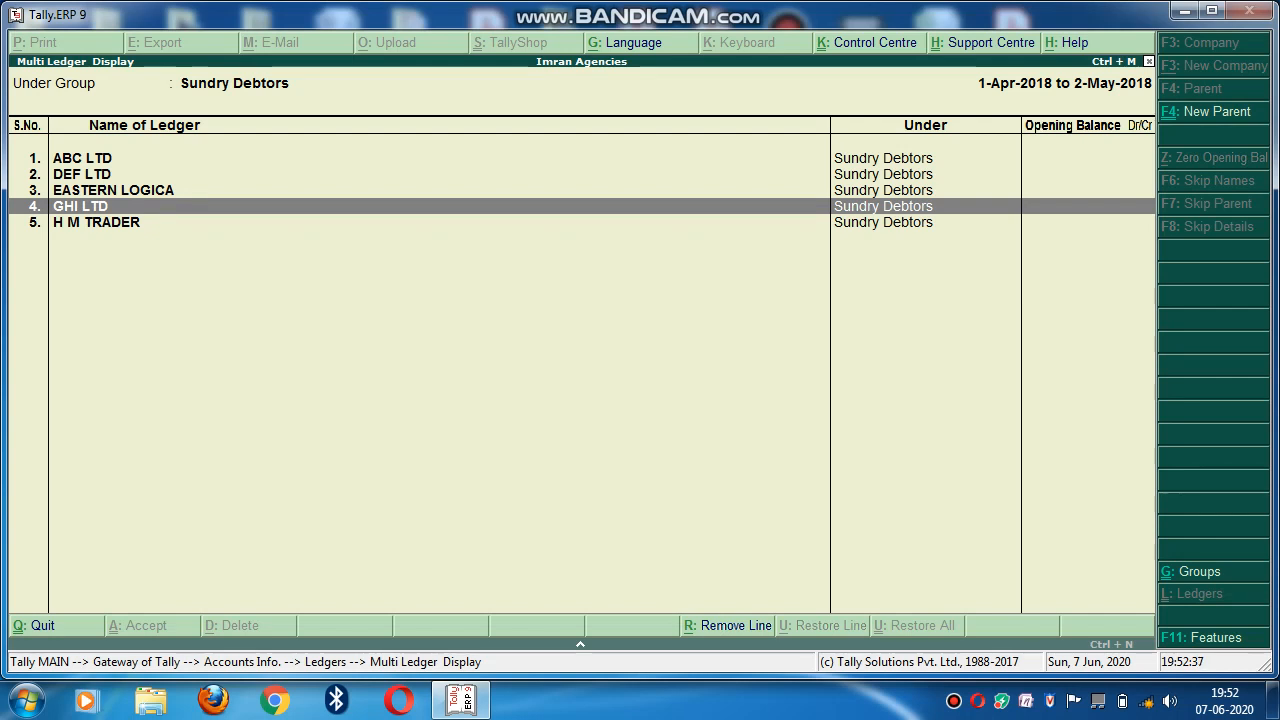
key(Up)
key(Up)
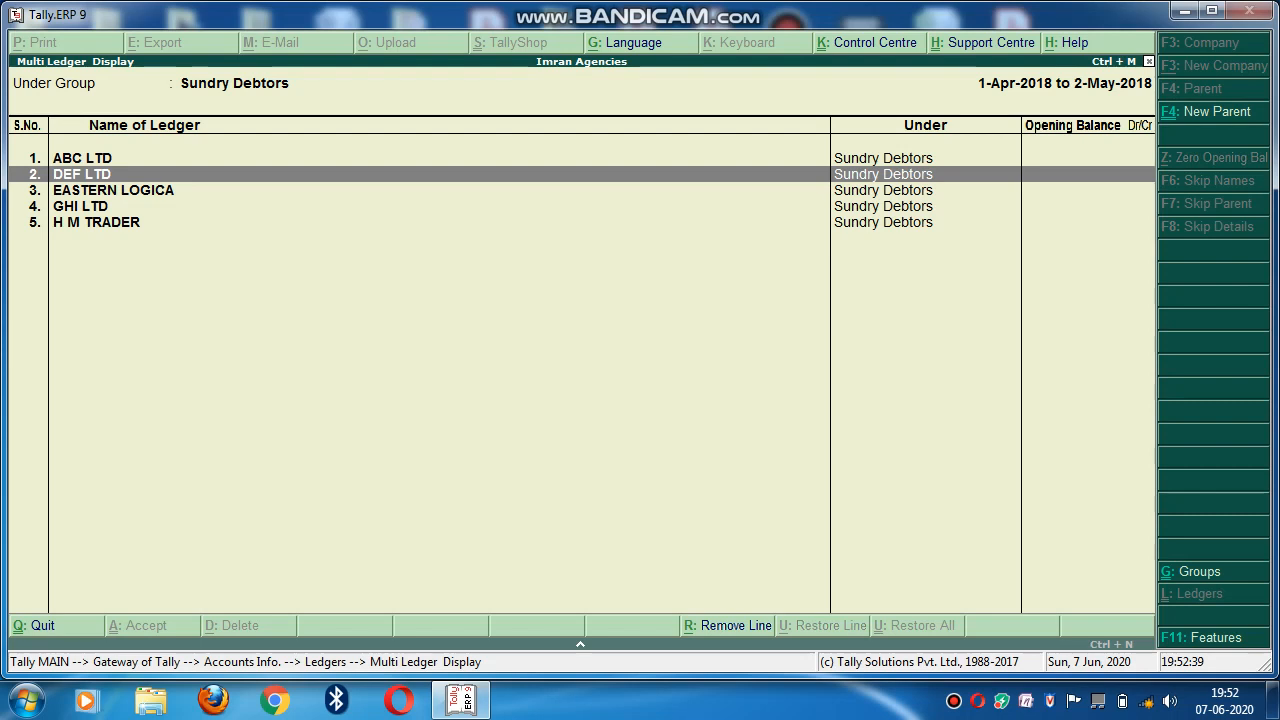
Examine the ledger names listed under Sundry Debtors, going from ABC LTD through H M TRADER and back to ABC LTD
key(Up)
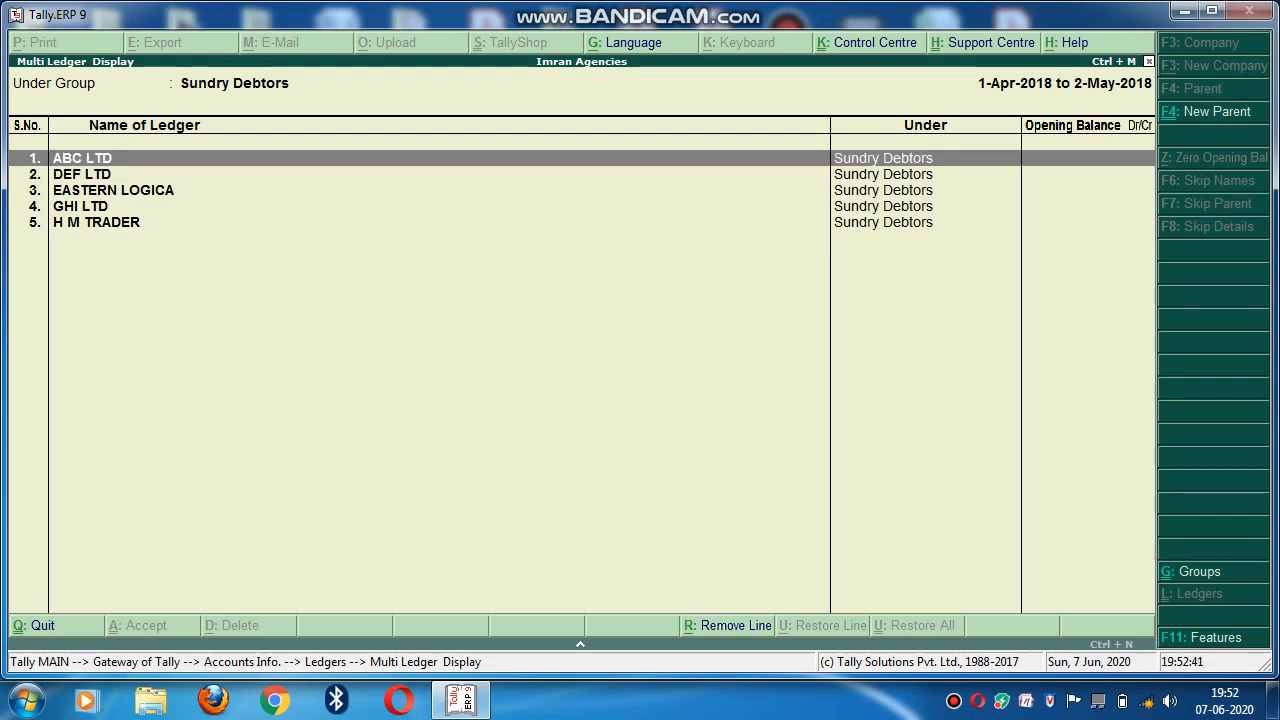
key(Down)
key(Down)
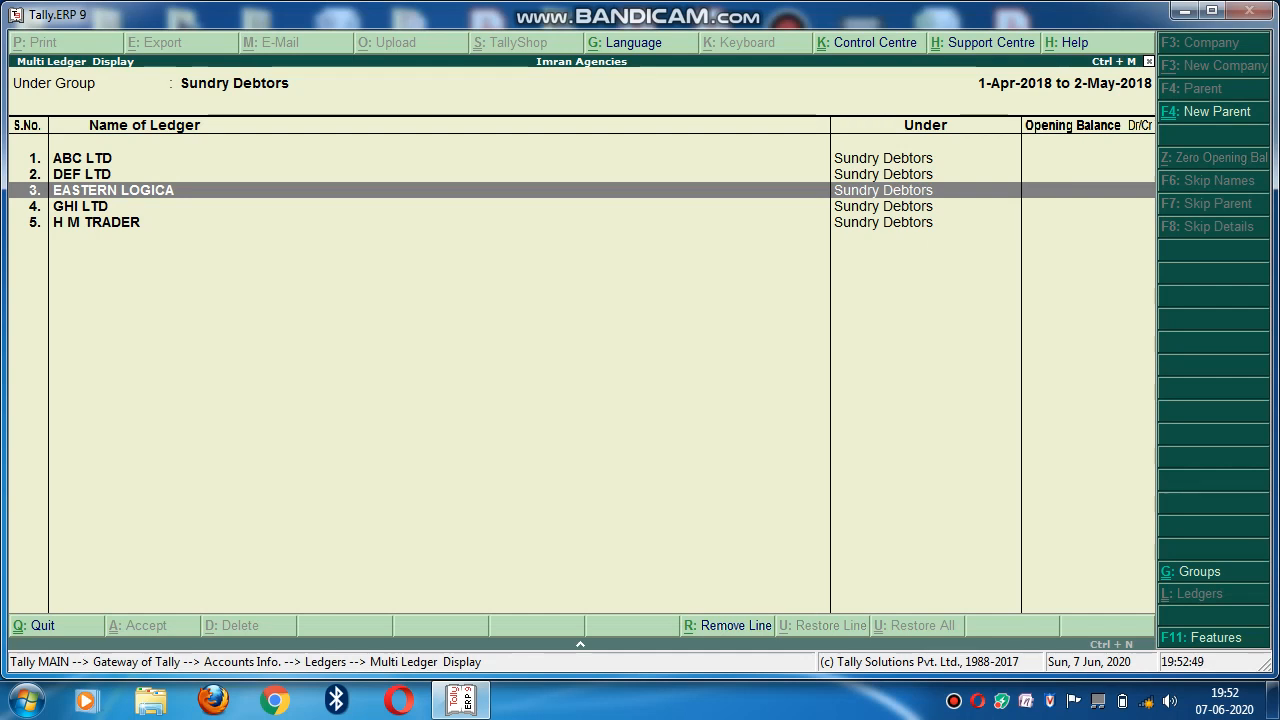
key(Down)
key(Down)
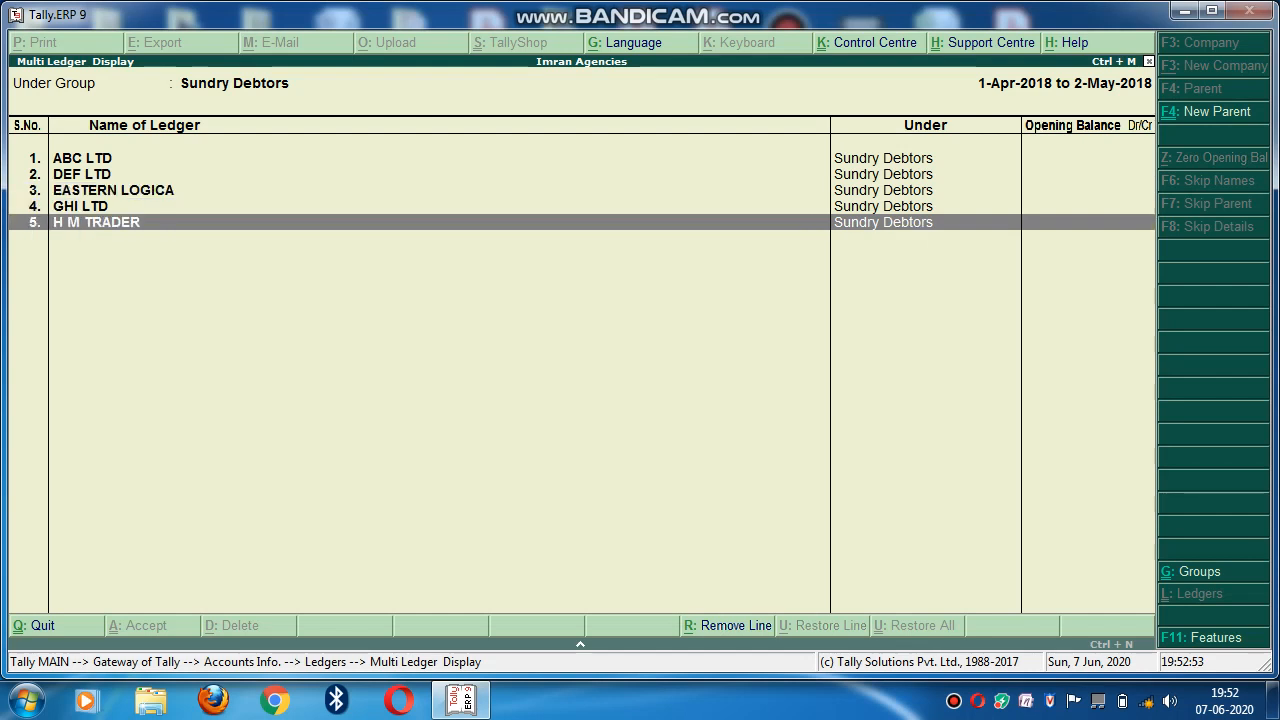
key(Up)
key(Up)
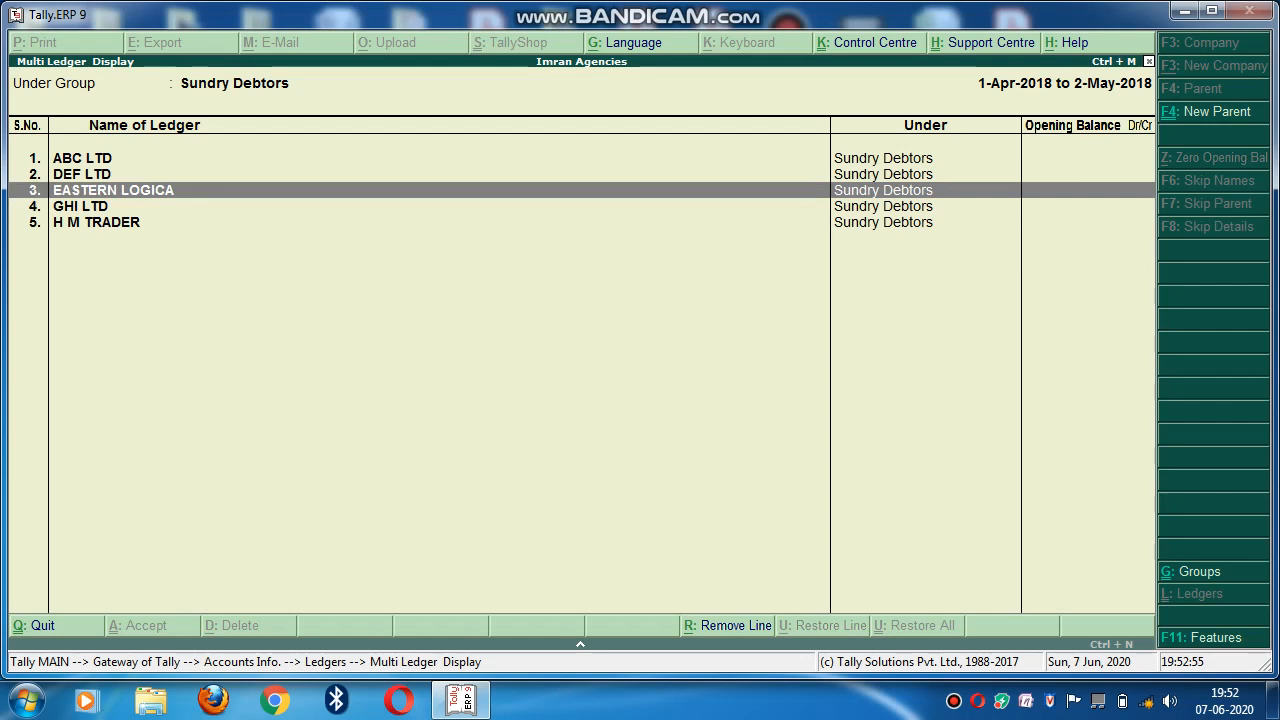
key(Down)
key(Down)
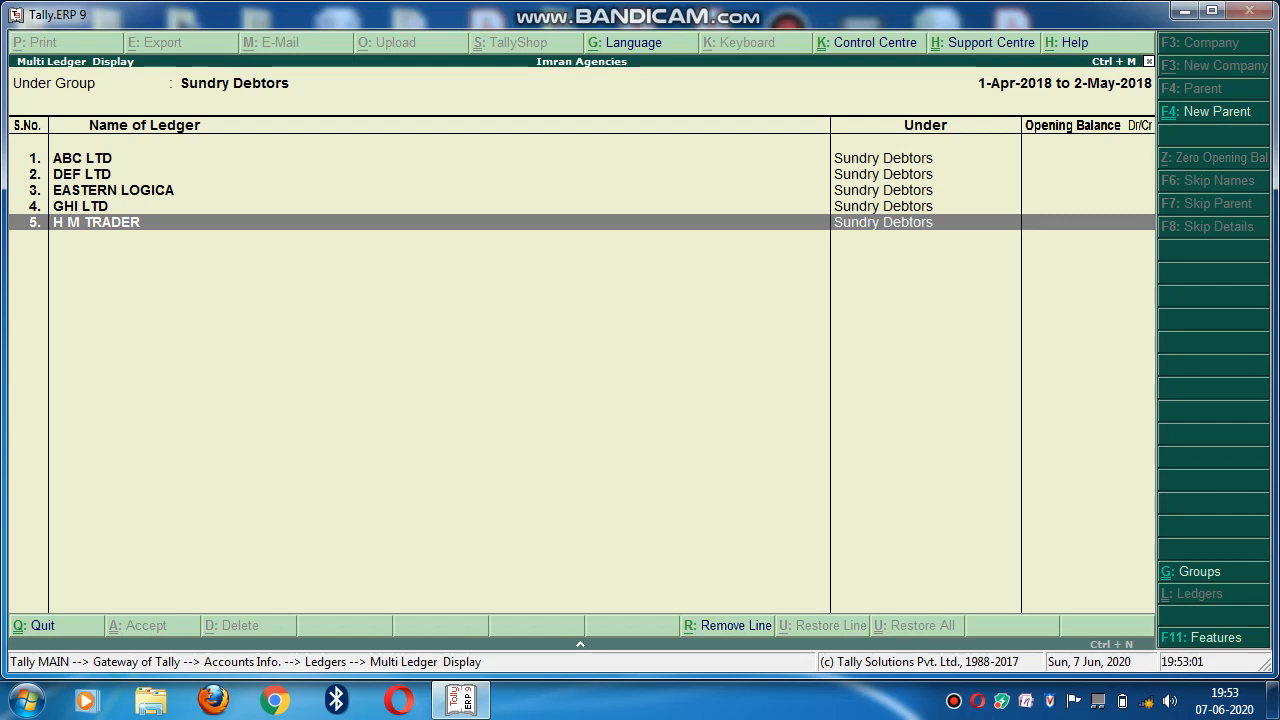
key(Up)
key(Up)
key(Up)
key(Up)
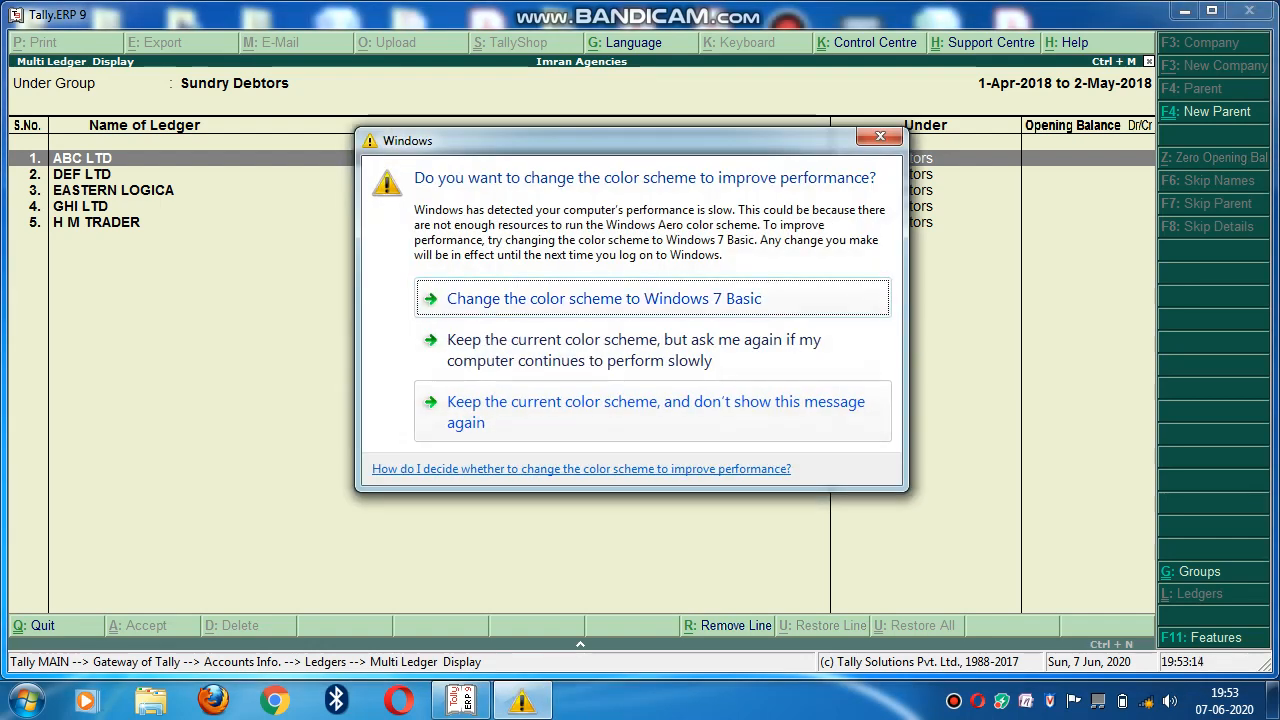
Dismiss the Windows color scheme prompt and leave the multi-ledger display for the Ledgers menu
click(880, 137)
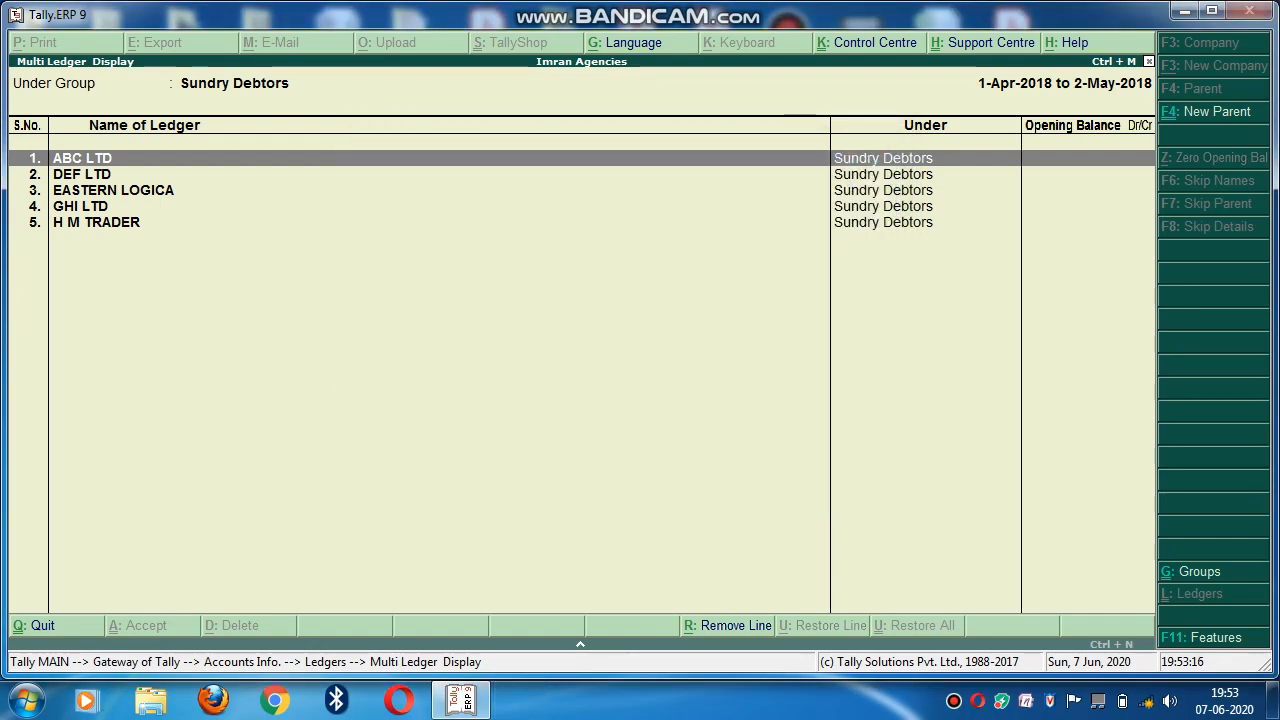
key(Escape)
key(Escape)
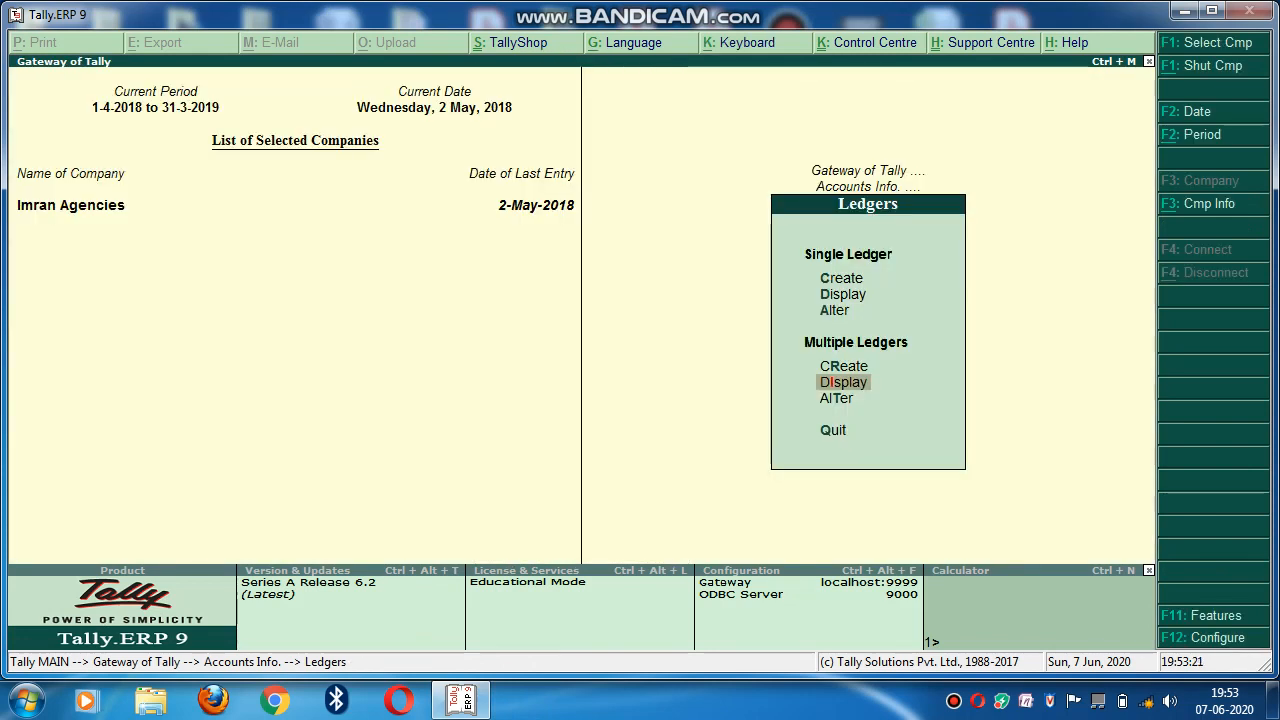
View the blank single-ledger creation form, and quit it without creating a ledger
key(Up)
key(Up)
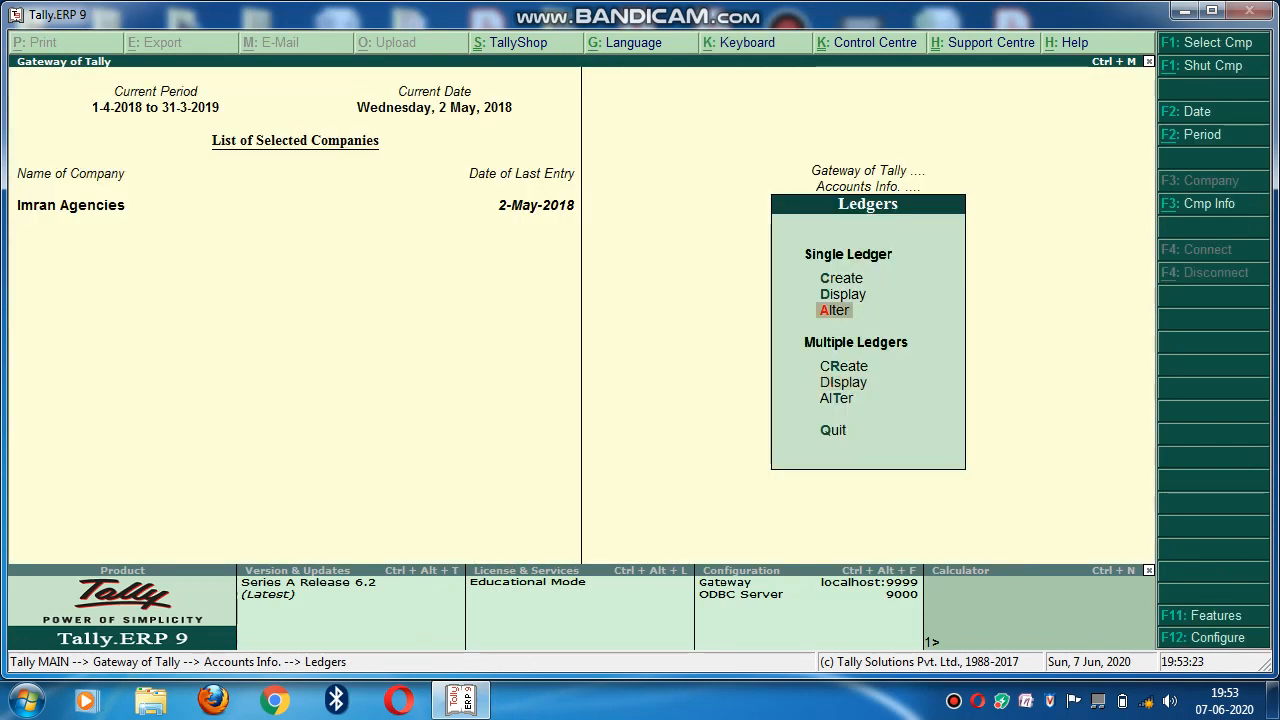
key(Down)
key(Up)
key(Up)
key(Up)
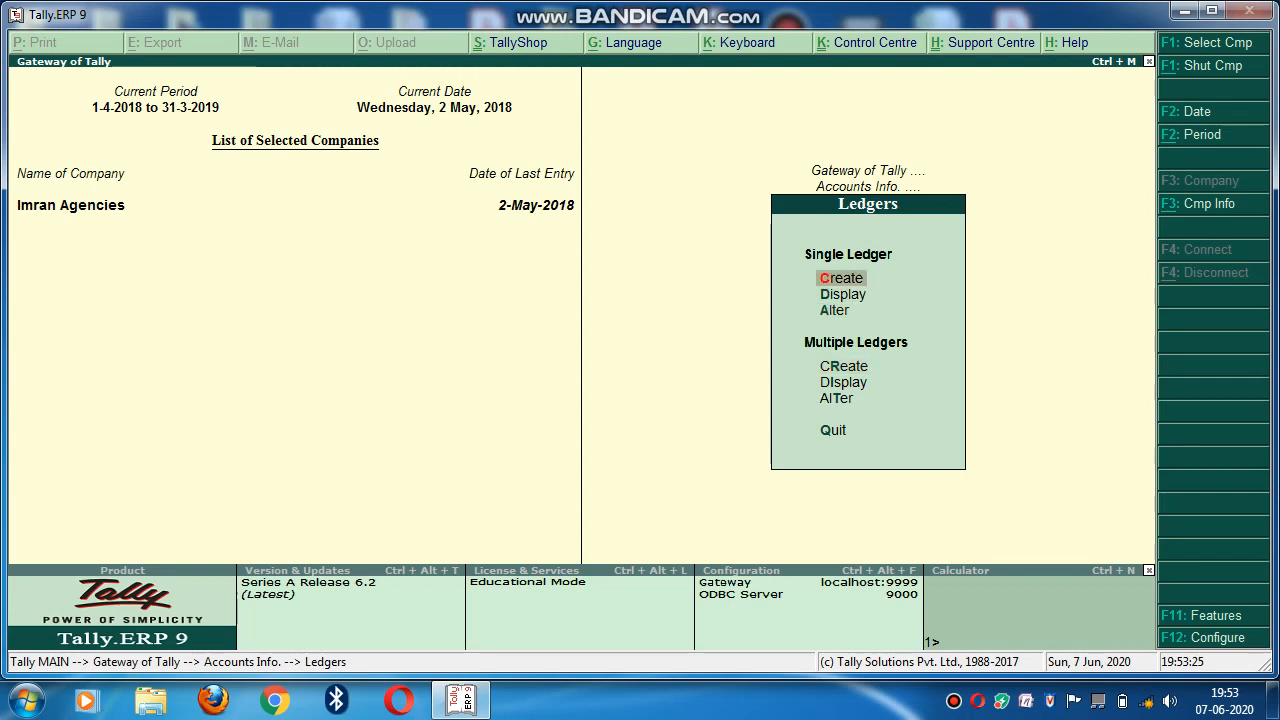
key(Return)
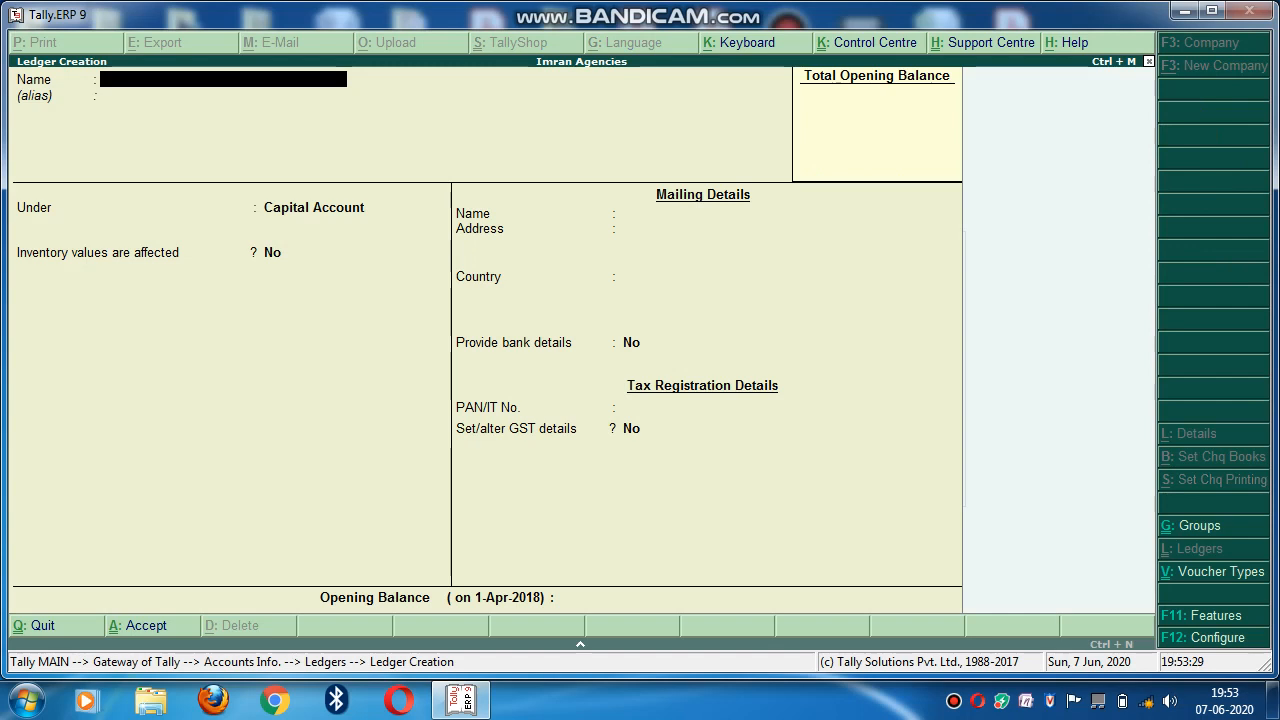
key(Escape)
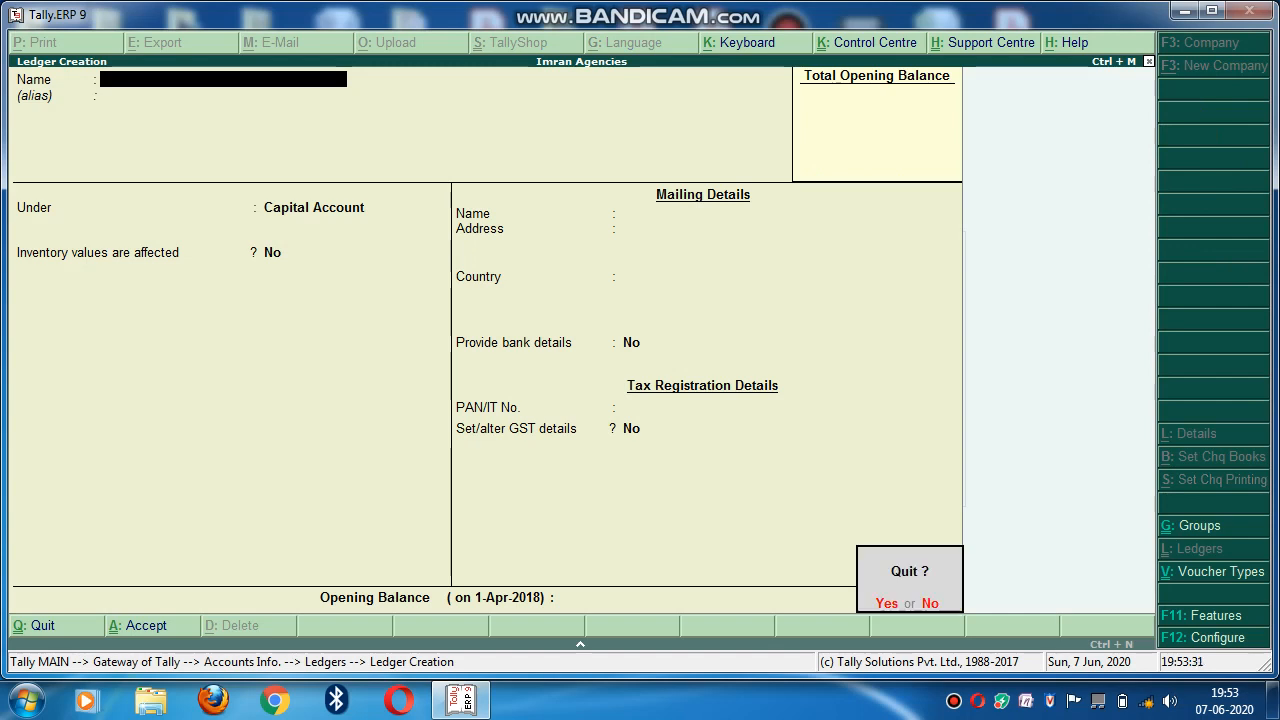
key(y)
Open the multiple-ledger creation screen to view its list of groups
key(Down)
key(Down)
key(Down)
key(Down)
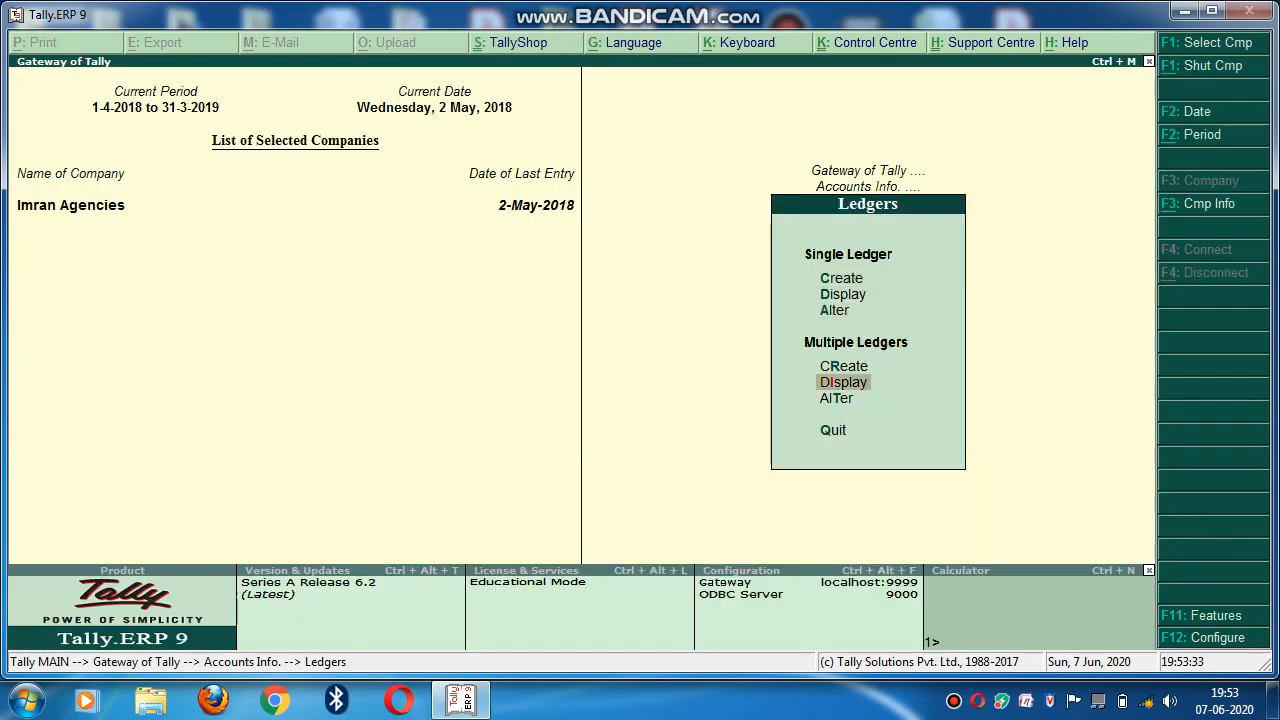
key(Up)
key(Return)
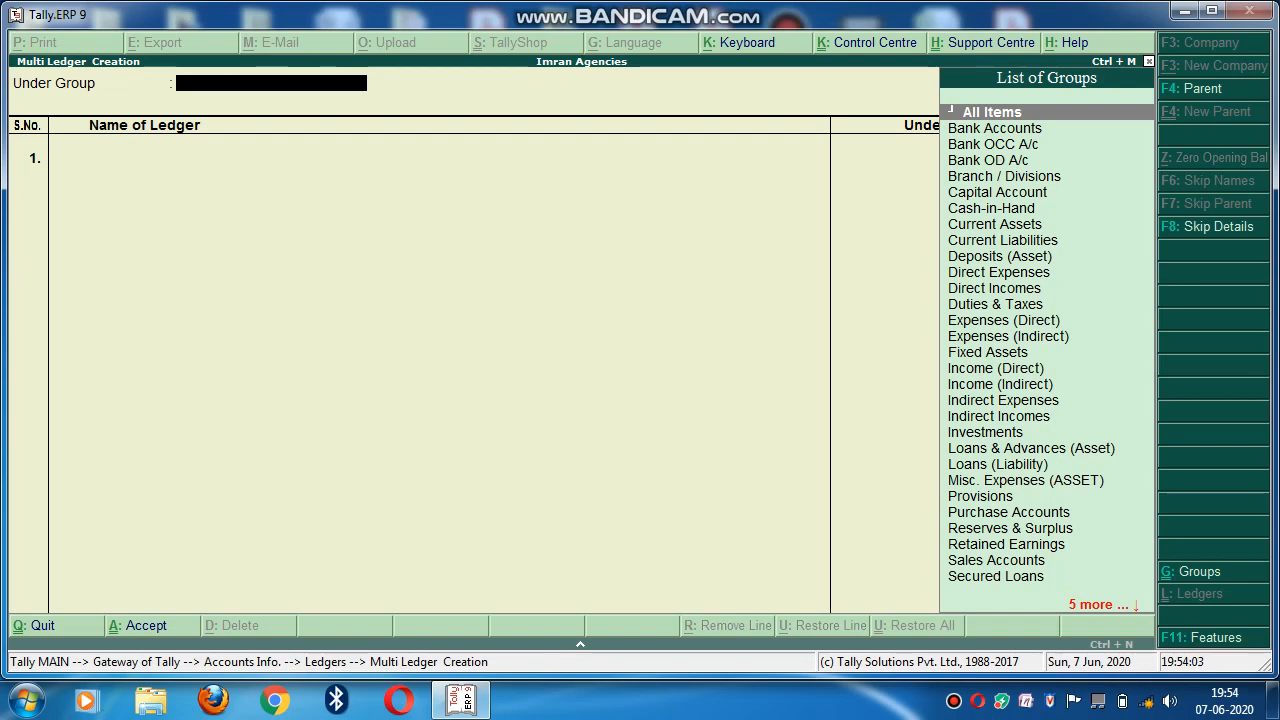
Leave the multiple-ledger creation screen without entries and return to the Gateway of Tally, declining to quit the program
key(Escape)
key(Escape)
key(Escape)
key(Escape)
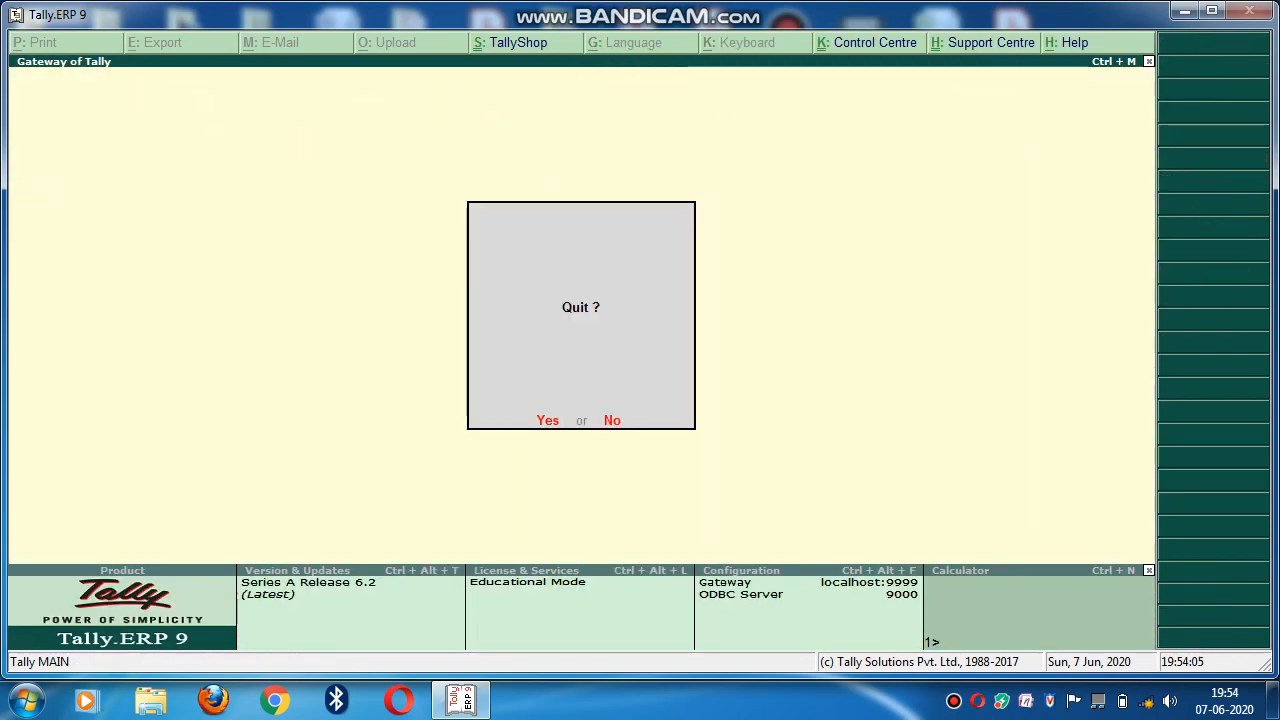
key(n)
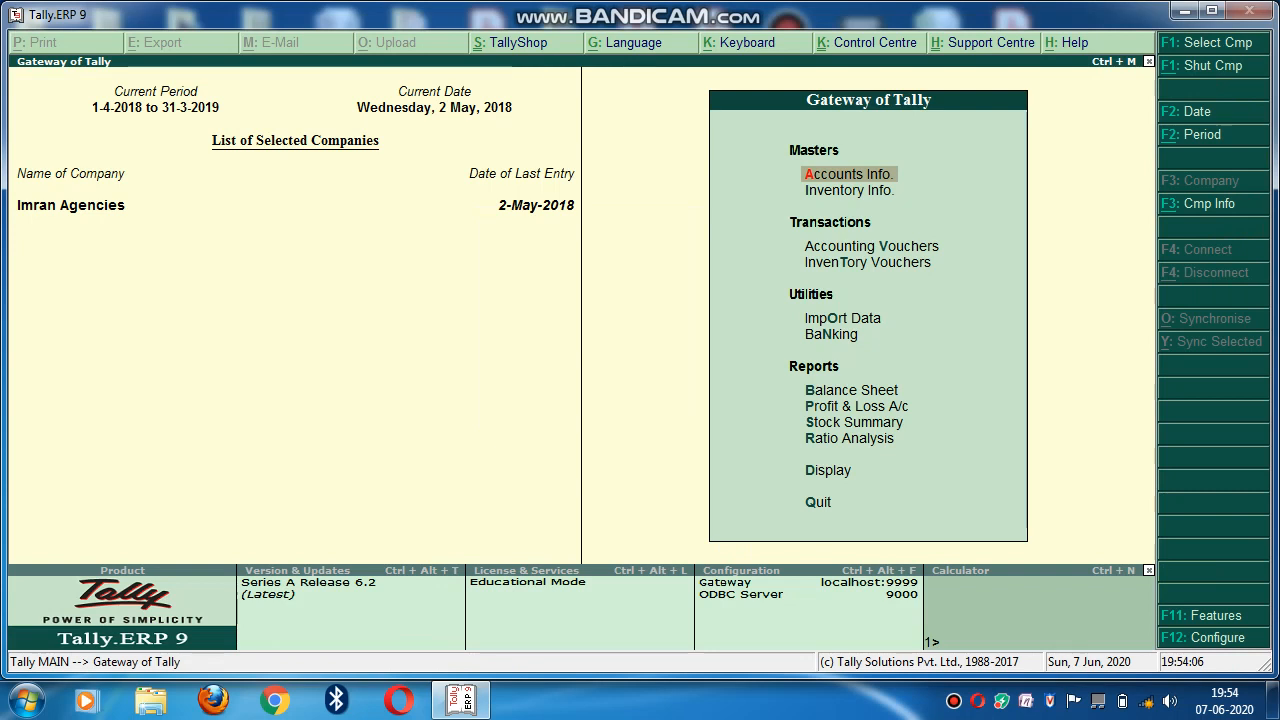
click(954, 701)
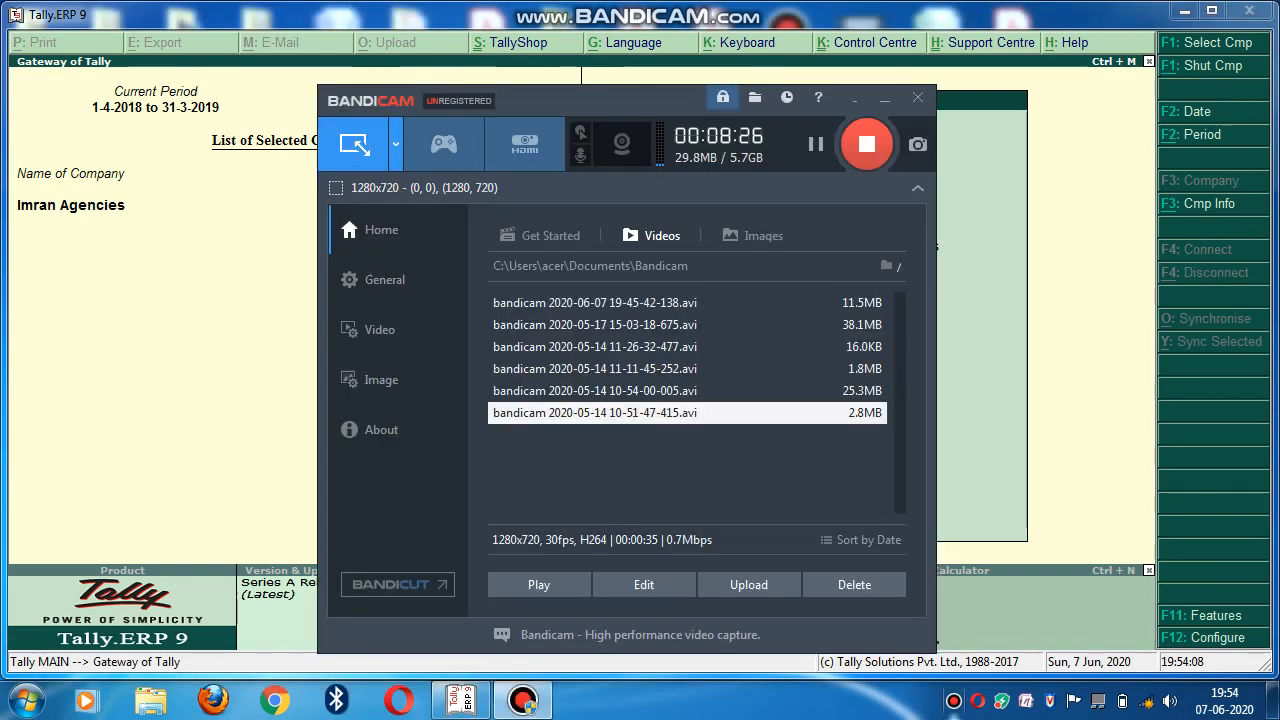